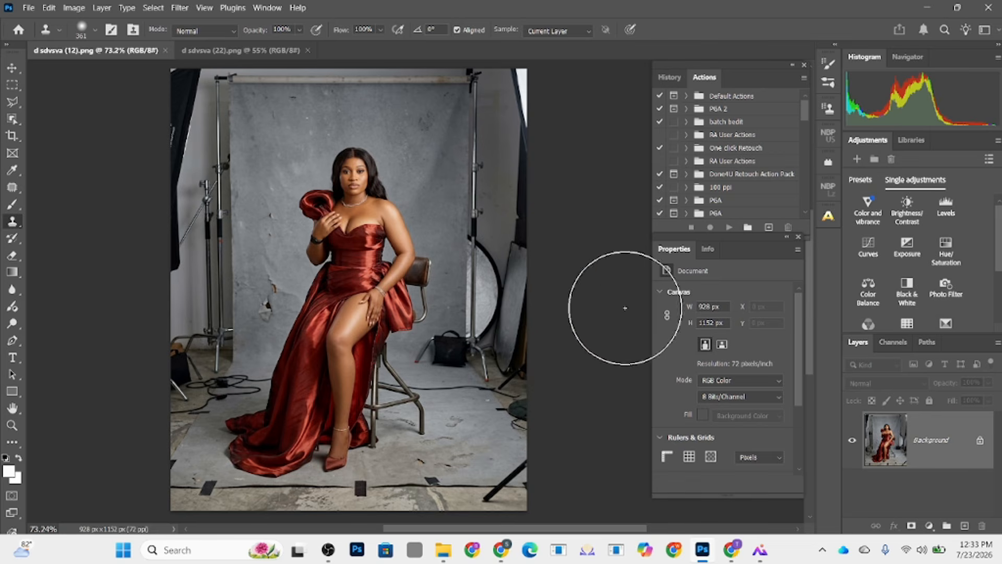
Step: Compare the two open portrait documents, and view fsbb.jpg and d sdvsva (12).png in the image viewer
click(218, 52)
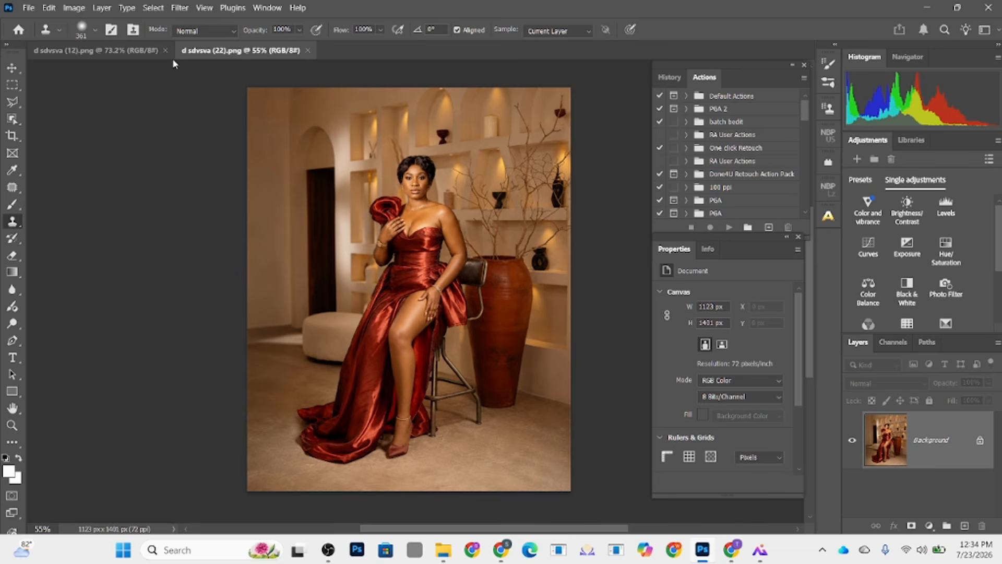
click(124, 49)
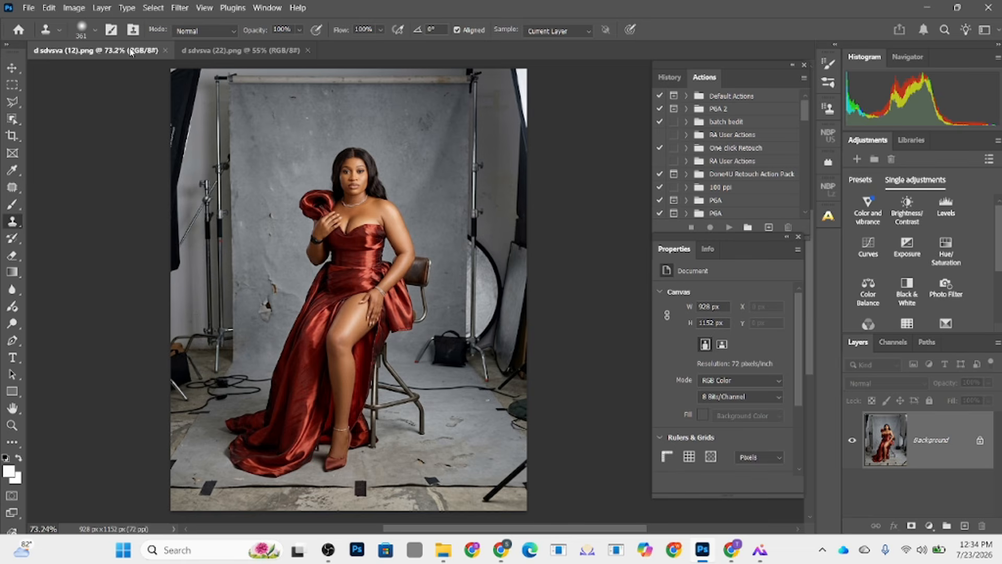
click(928, 8)
double_click(536, 144)
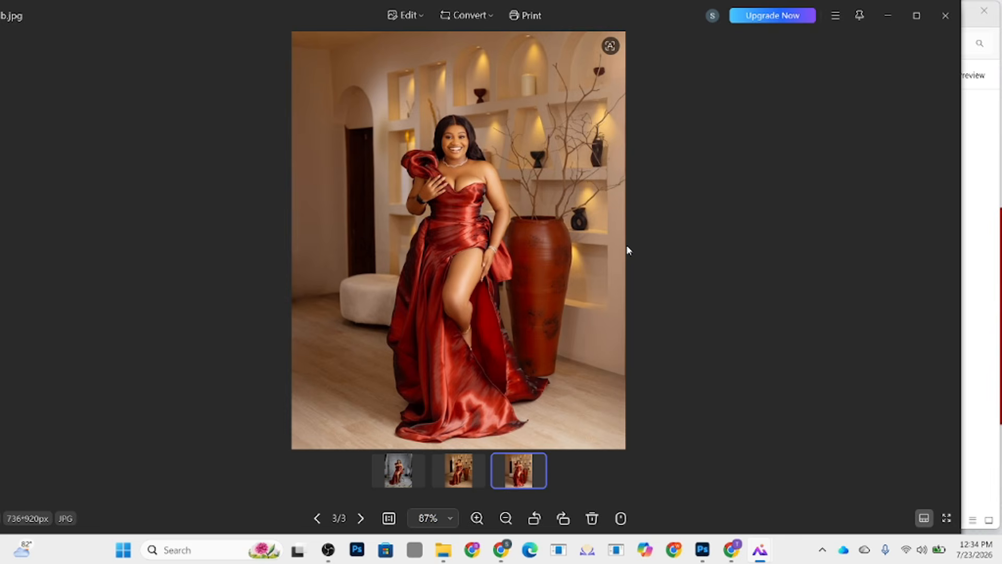
key(Right)
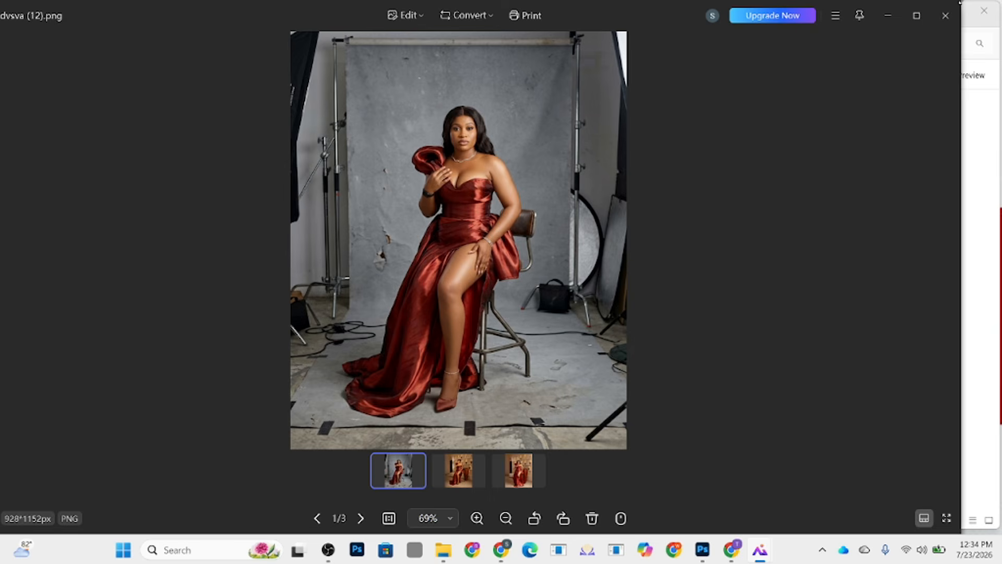
click(942, 21)
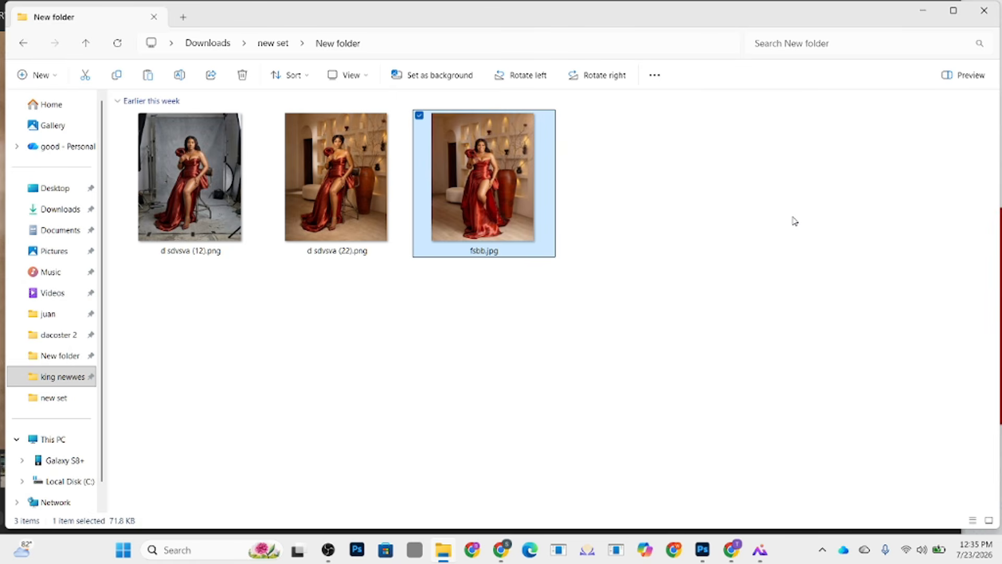
Step: Attach d sdvsva (12).png from the New folder to a new Gemini chat and dismiss the avatar suggestion
click(218, 210)
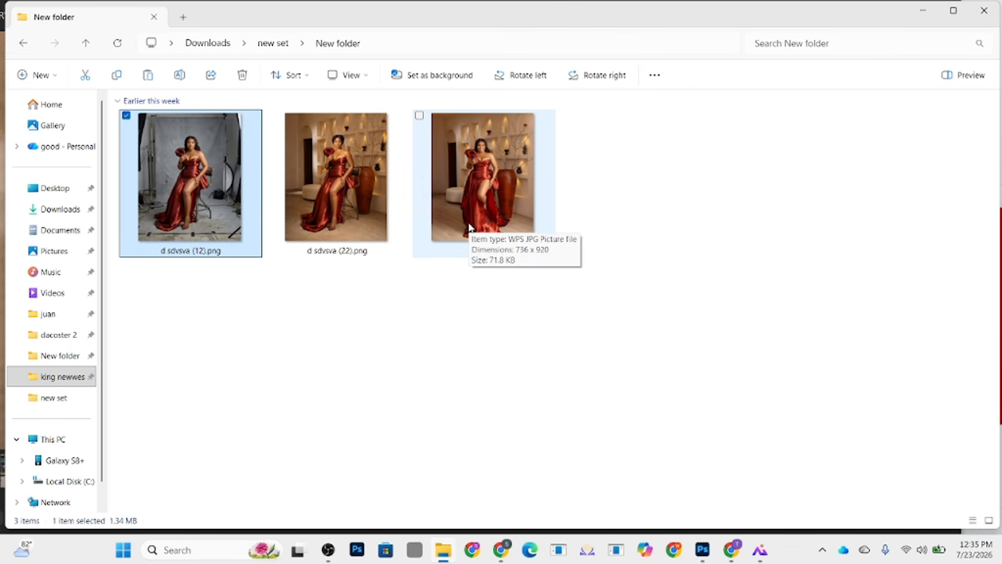
drag(203, 214, 462, 302)
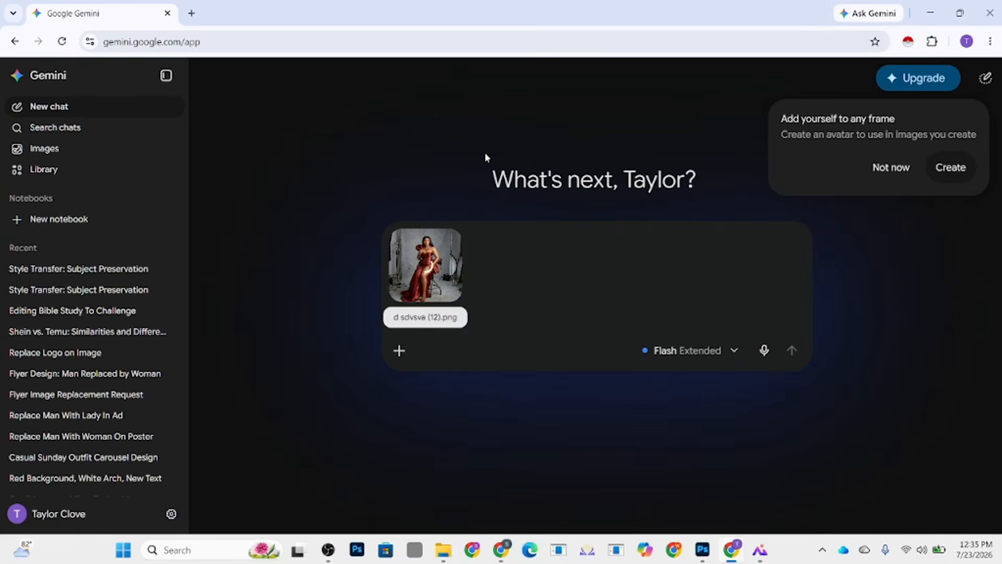
click(906, 154)
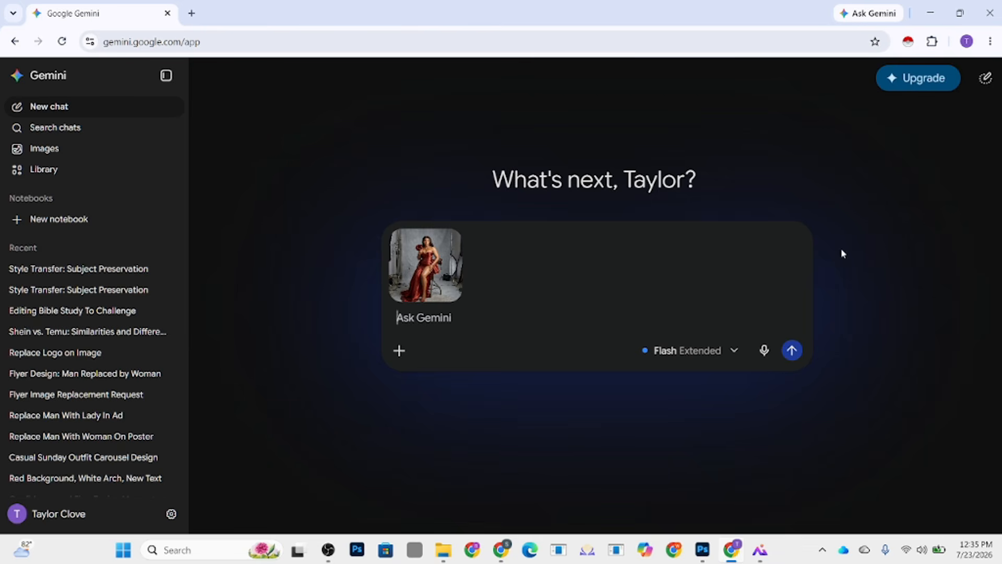
Step: Attach fsbb.jpg as the second image in the Gemini prompt, keeping only one copy of it
click(929, 14)
drag(502, 229, 549, 320)
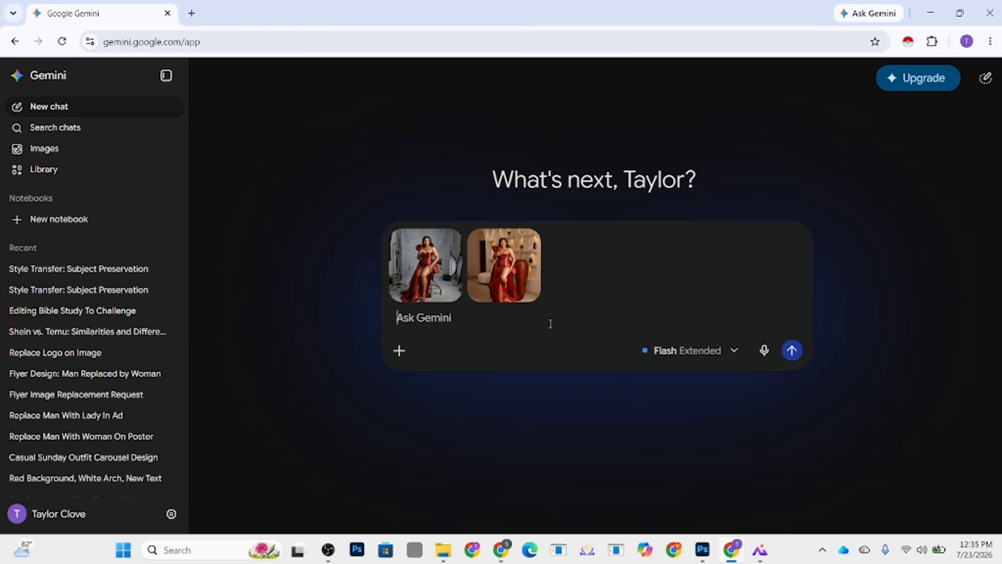
key(ctrl+v)
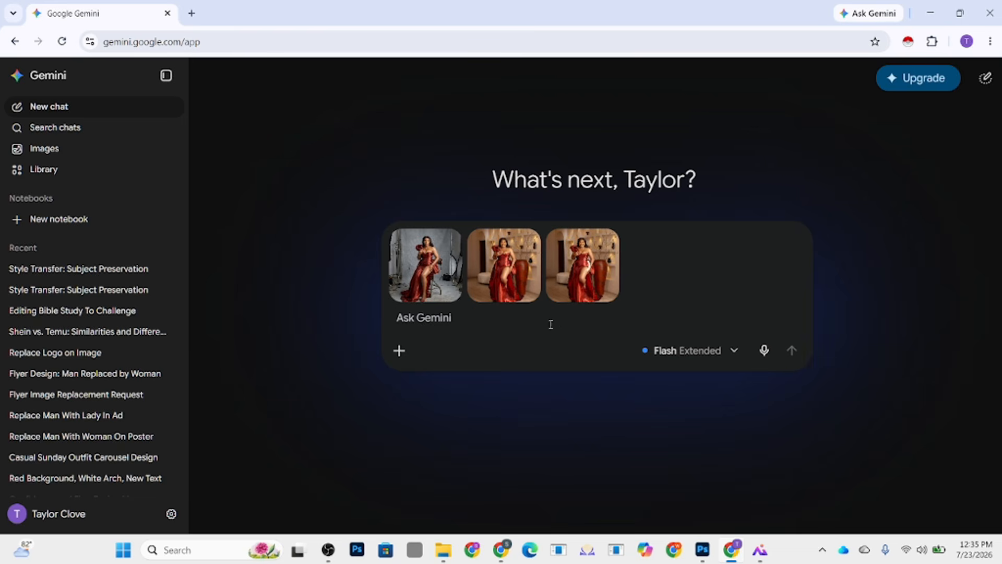
click(609, 241)
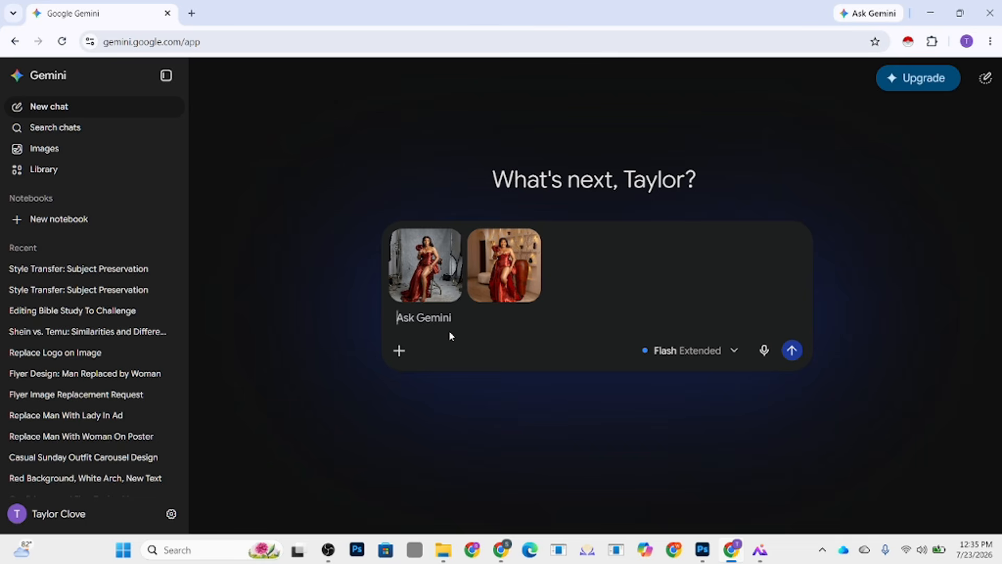
Step: Insert the copied style-transfer prompt beginning "Image 1 = MAIN IMAGE (Source Image)", check its text and submit it to Gemini
key(super+v)
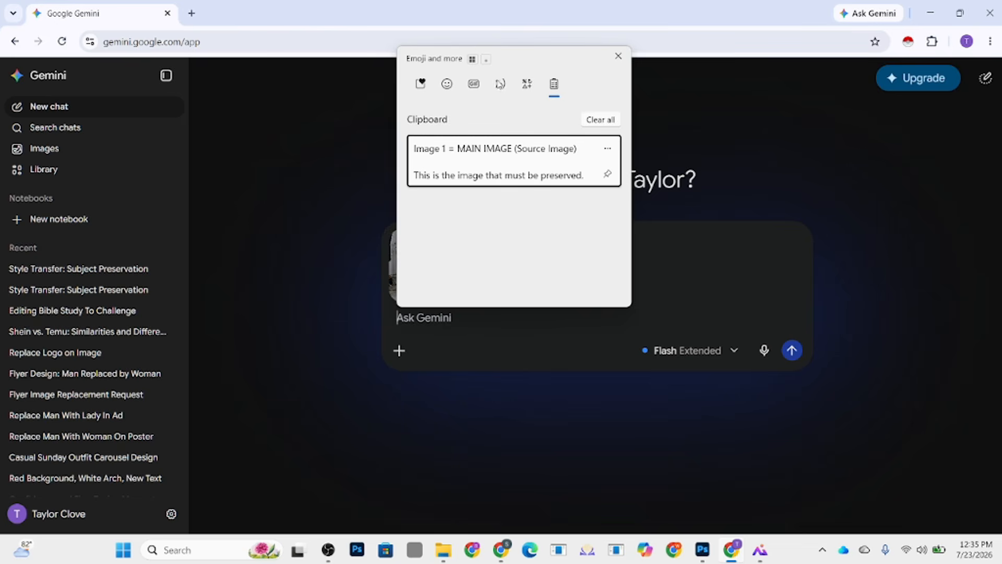
click(507, 166)
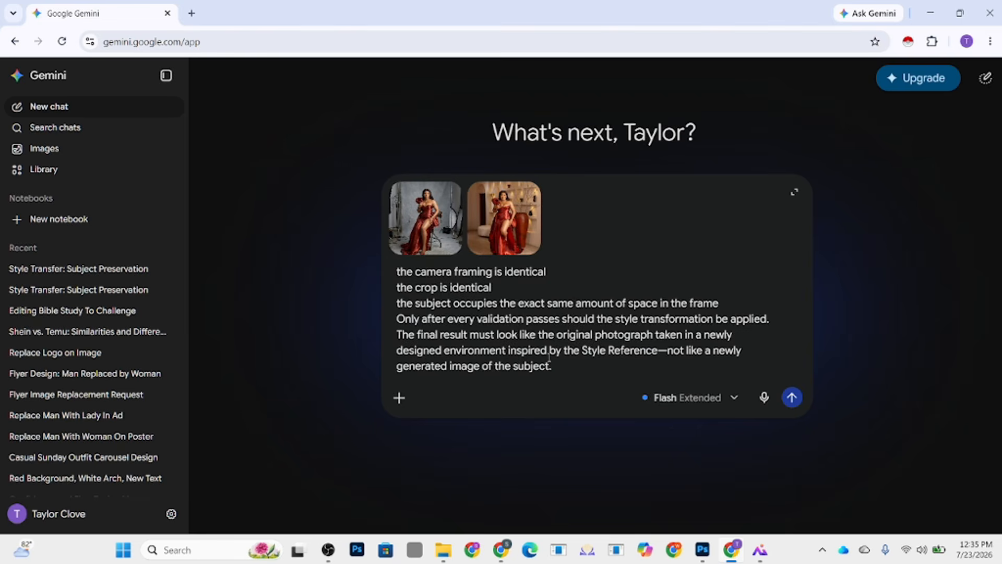
scroll(549, 358, up, 15)
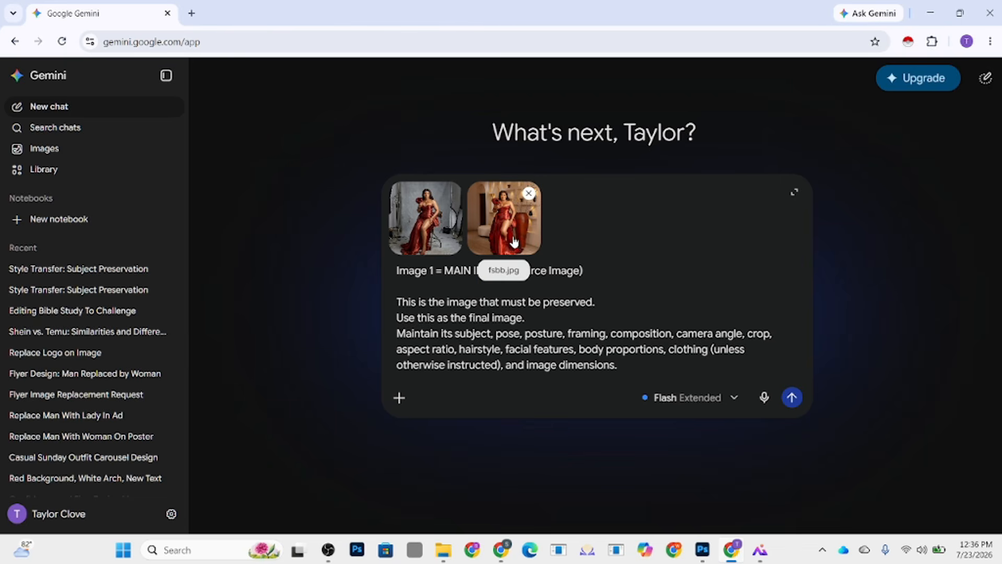
scroll(611, 340, down, 15)
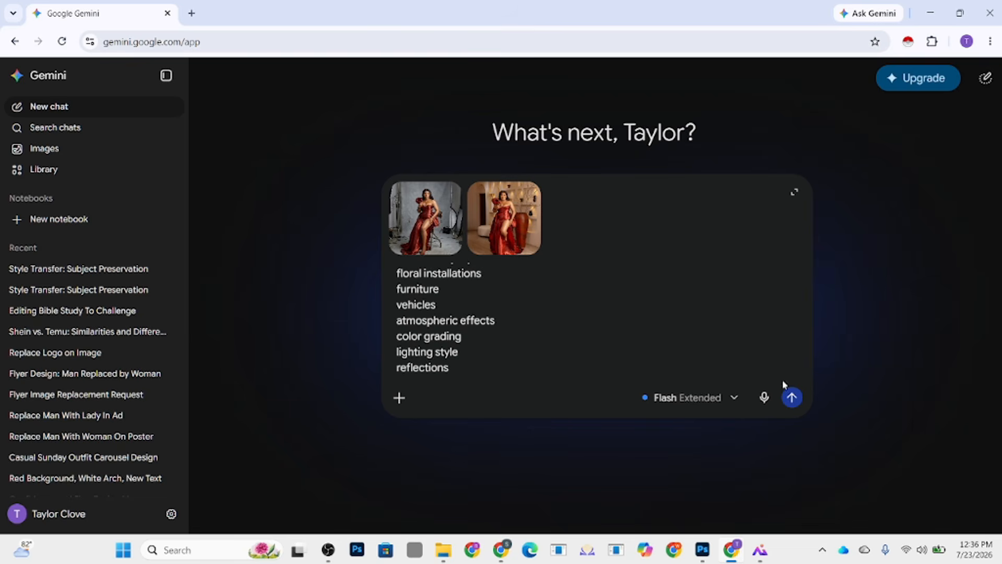
scroll(782, 385, down, 10)
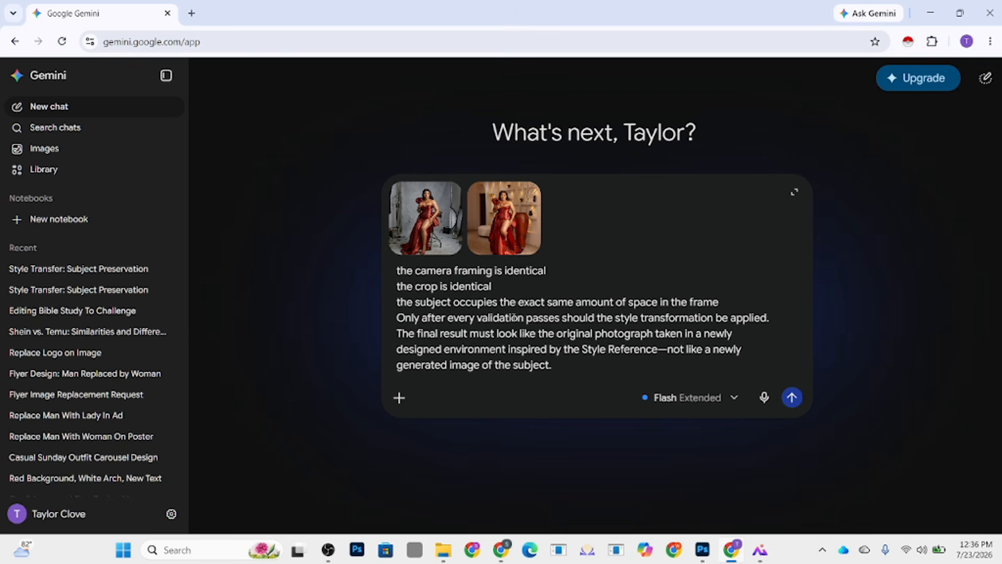
click(791, 397)
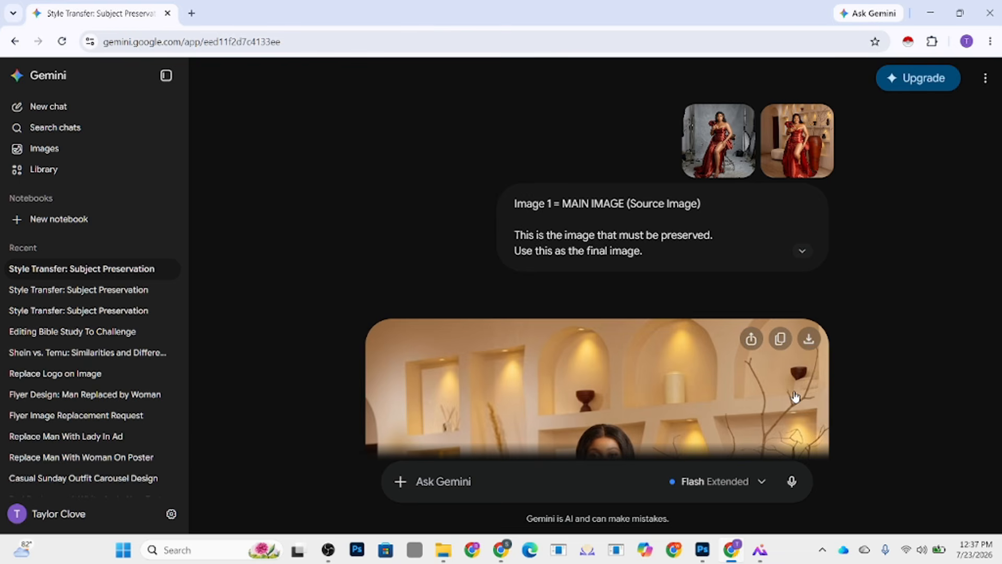
Step: Review the generated image, download it and show the file in the Downloads folder
scroll(510, 249, down, 6)
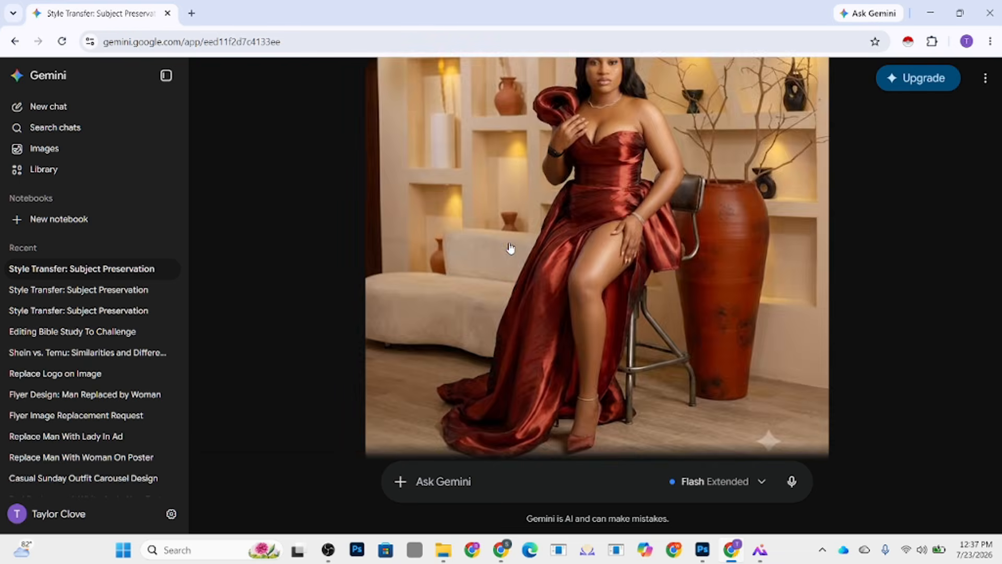
scroll(510, 249, up, 6)
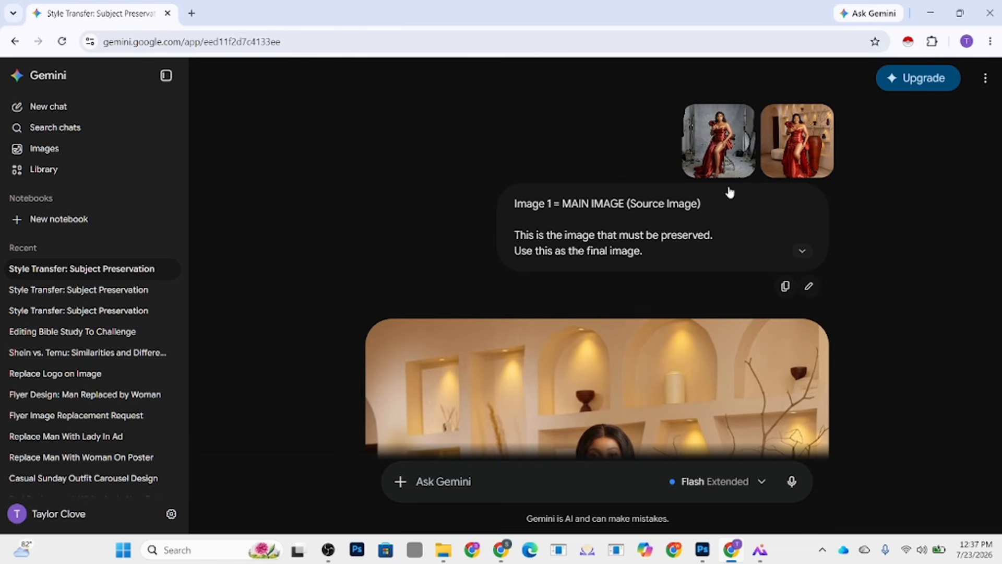
scroll(407, 232, down, 6)
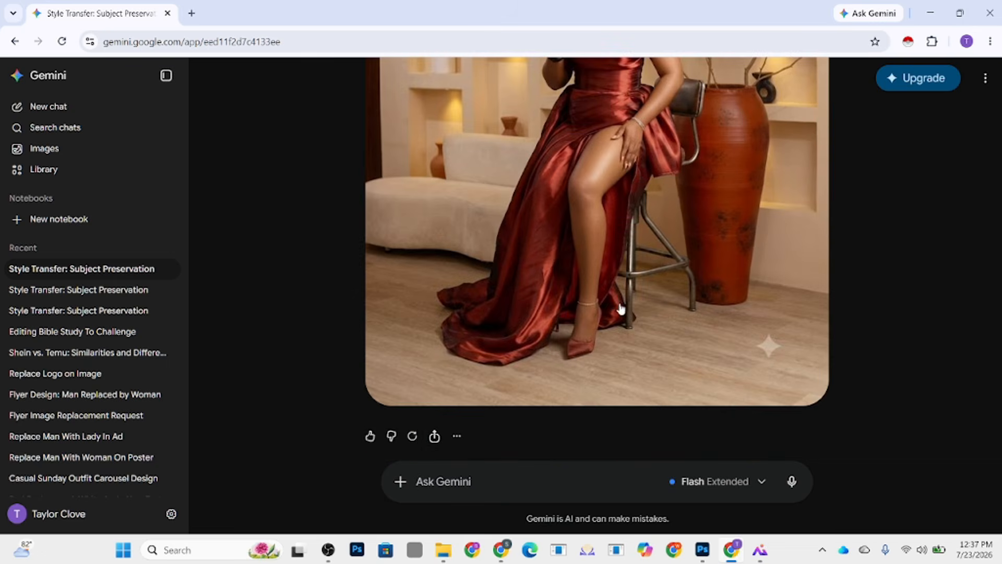
scroll(619, 307, up, 4)
scroll(691, 185, up, 2)
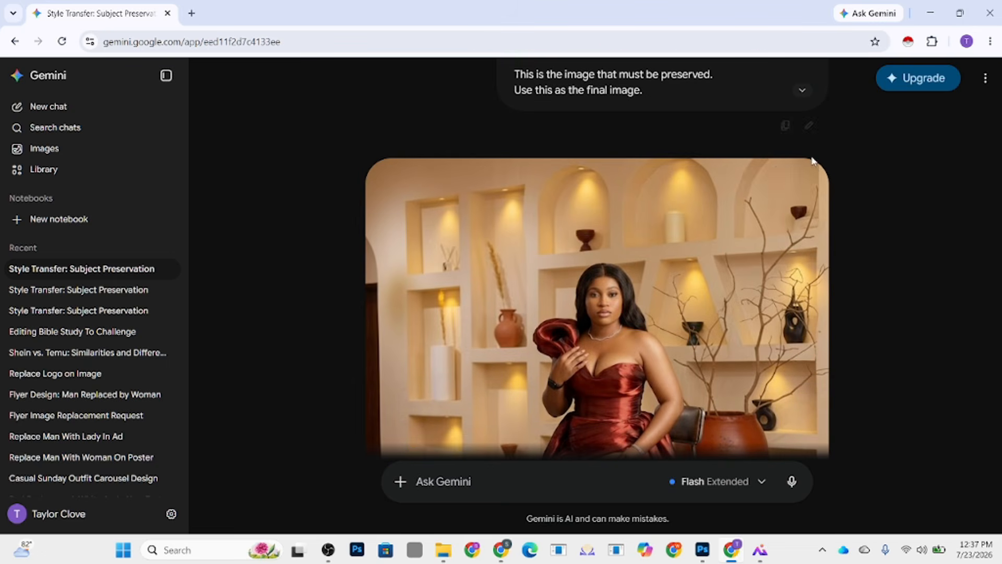
click(808, 181)
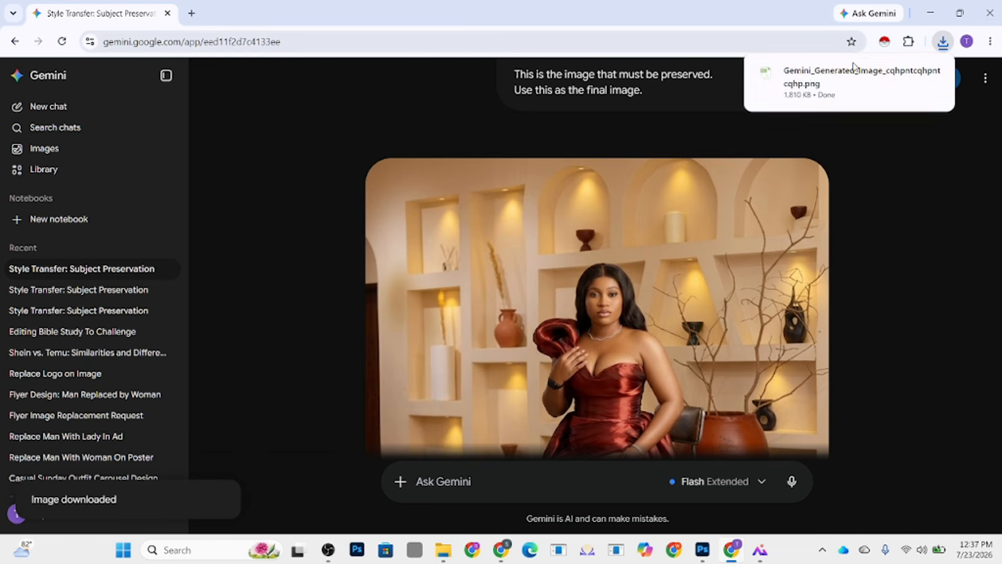
click(906, 73)
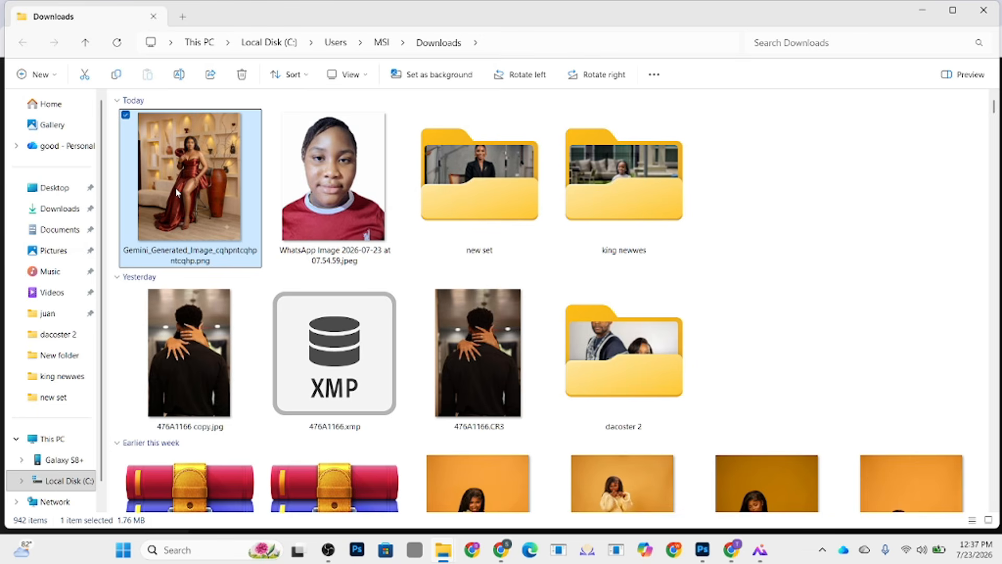
Step: Switch to Photoshop and place the downloaded Gemini image as a layer over the photo in d sdvsva (12).png
drag(175, 187, 702, 558)
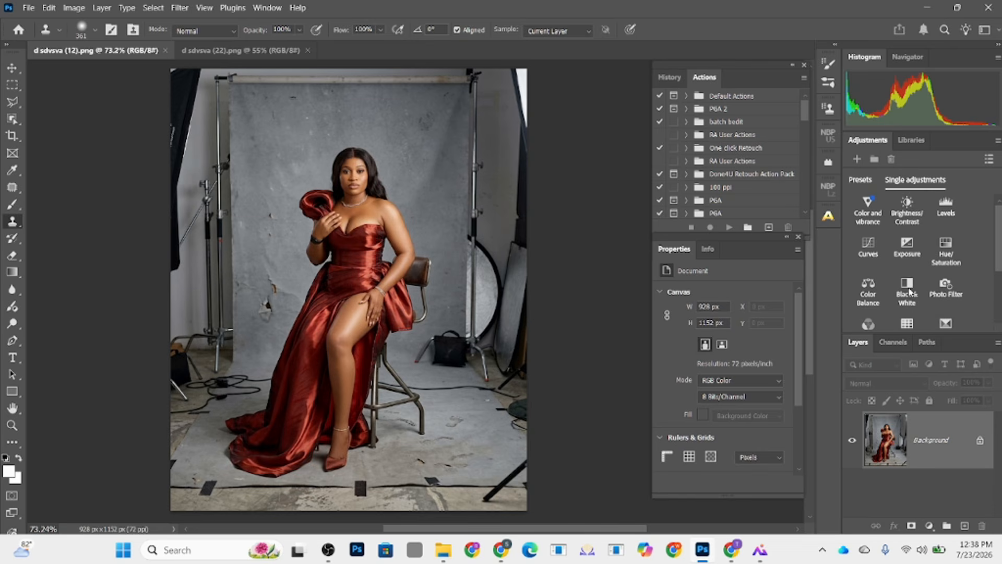
click(927, 8)
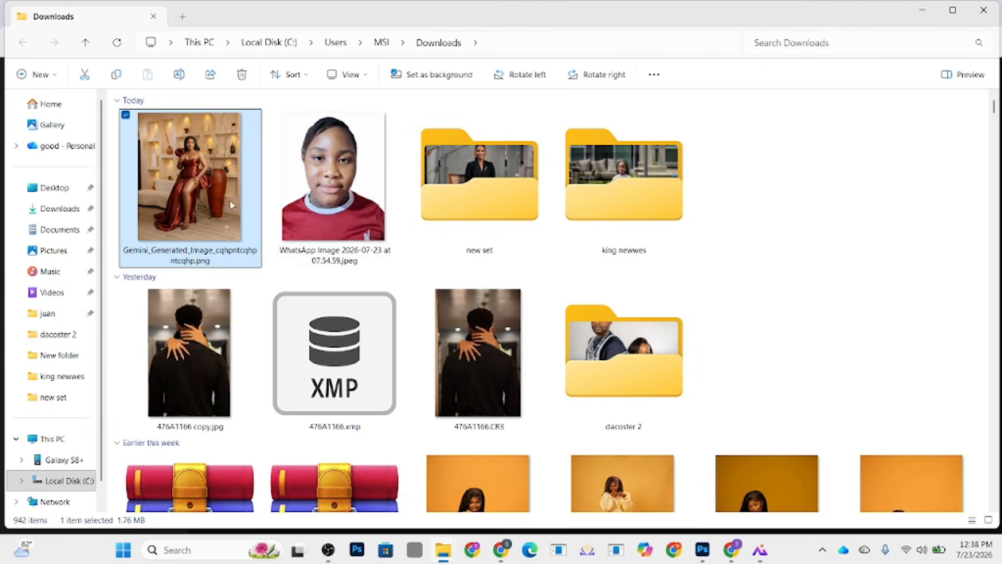
drag(207, 187, 349, 427)
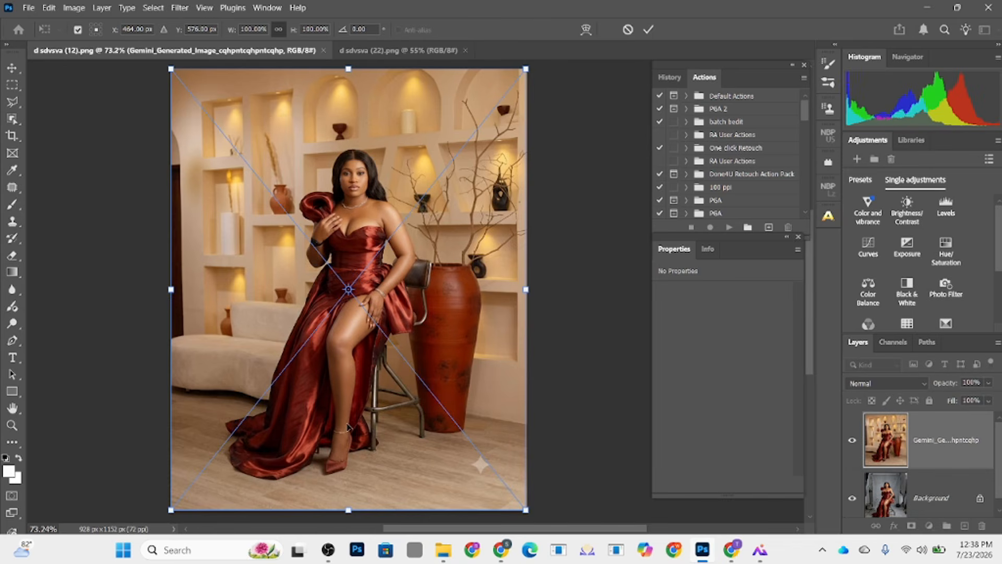
click(648, 29)
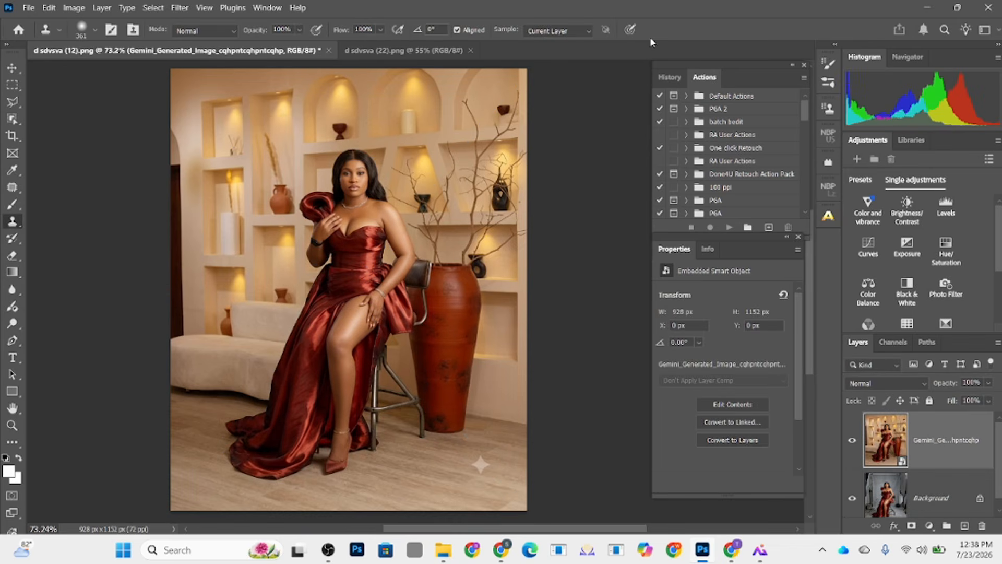
Step: Compare the generated layer with the original photo by repeatedly hiding and showing it while viewing the subject up close
scroll(362, 177, up, 2)
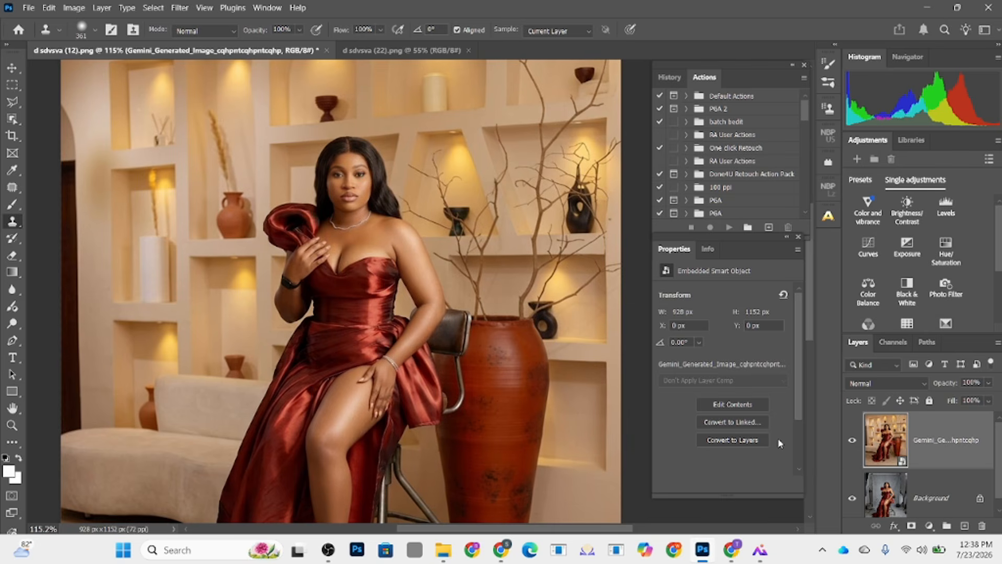
click(851, 440)
click(851, 441)
click(851, 440)
click(851, 441)
click(851, 441)
click(851, 441)
click(851, 441)
click(851, 441)
scroll(357, 296, down, 3)
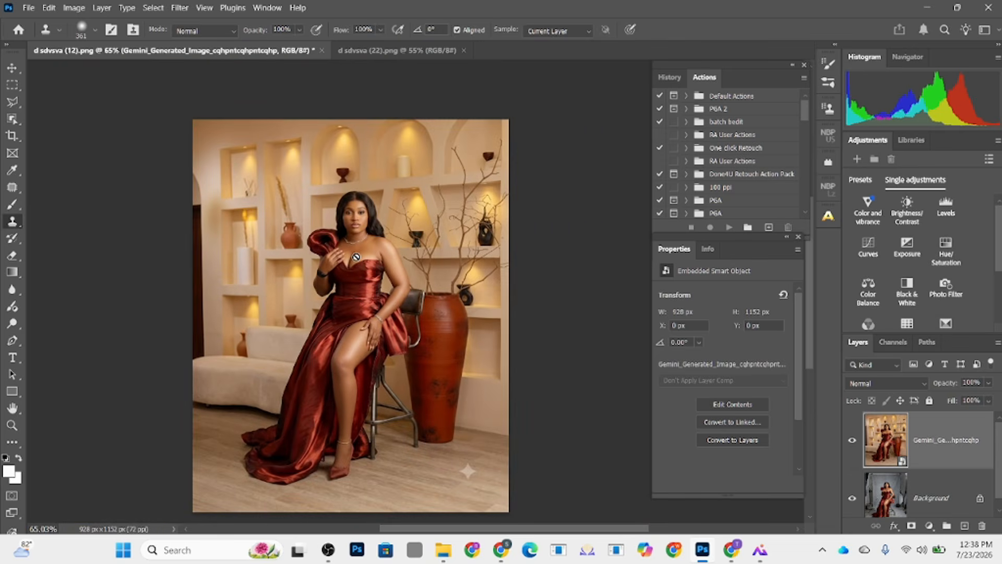
Step: Set the generated layer's blend mode to Difference and nudge it upward to Y -7 px to line up the subject's outlines
click(869, 384)
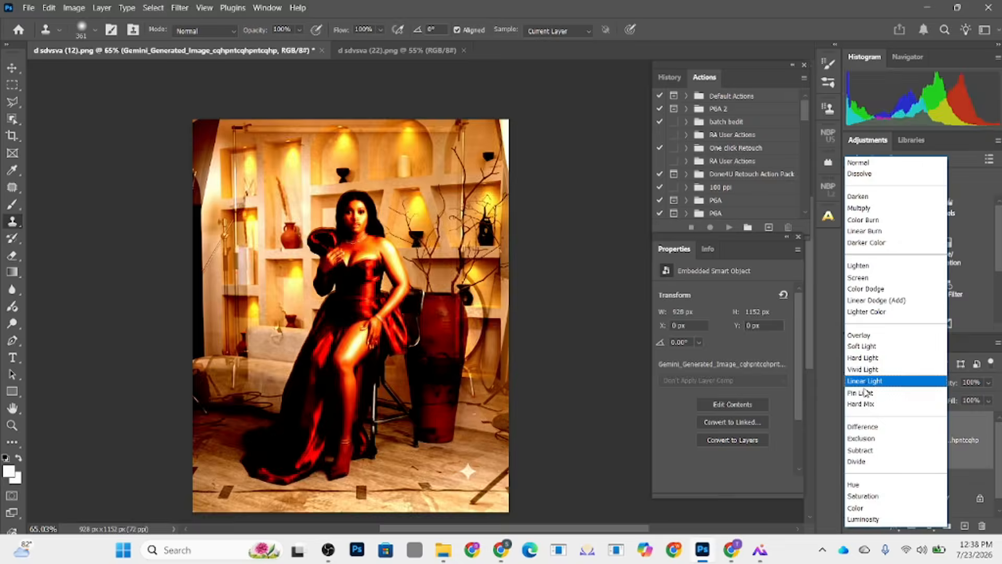
click(863, 429)
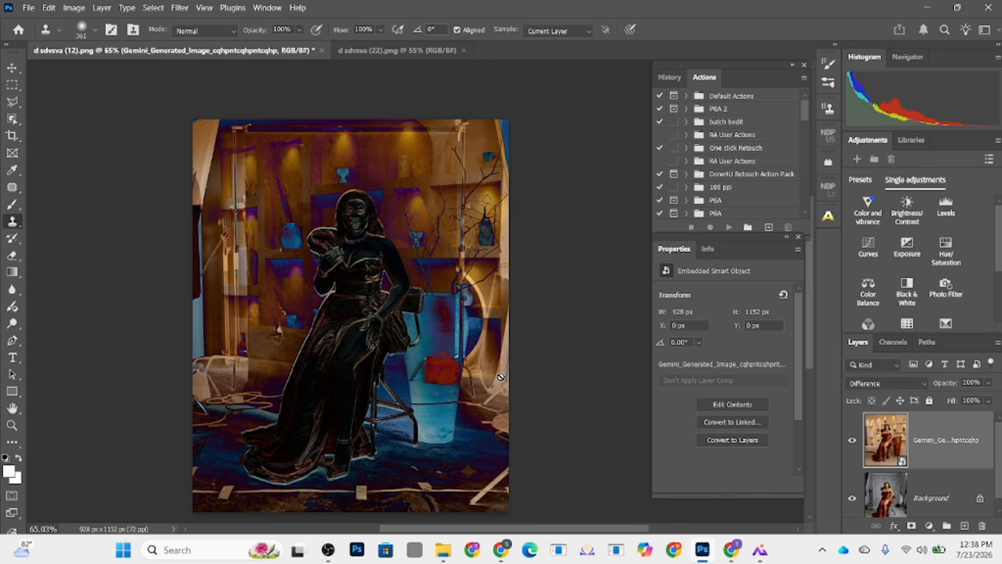
key(v)
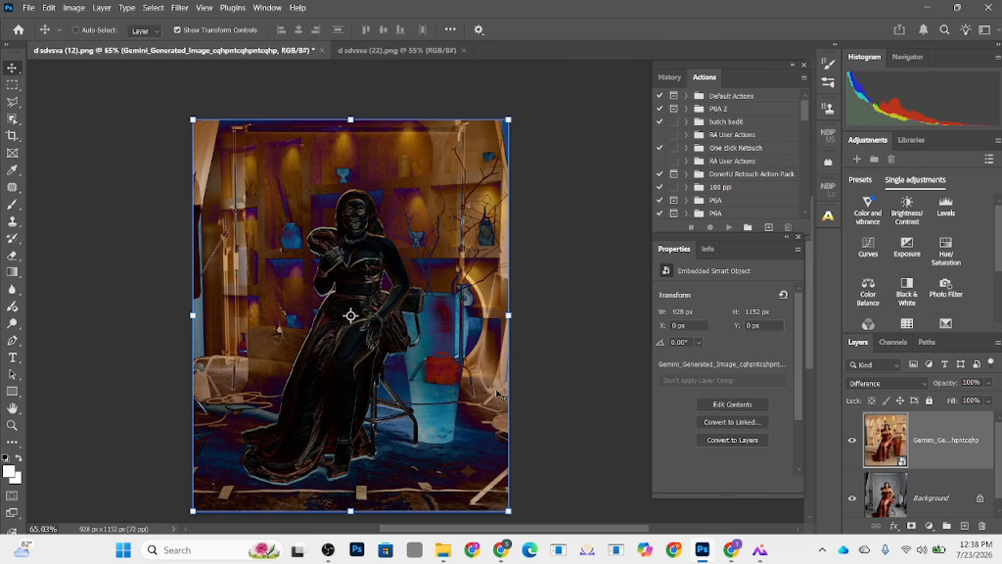
key(Up)
key(Up)
key(Up)
key(Up)
key(Up)
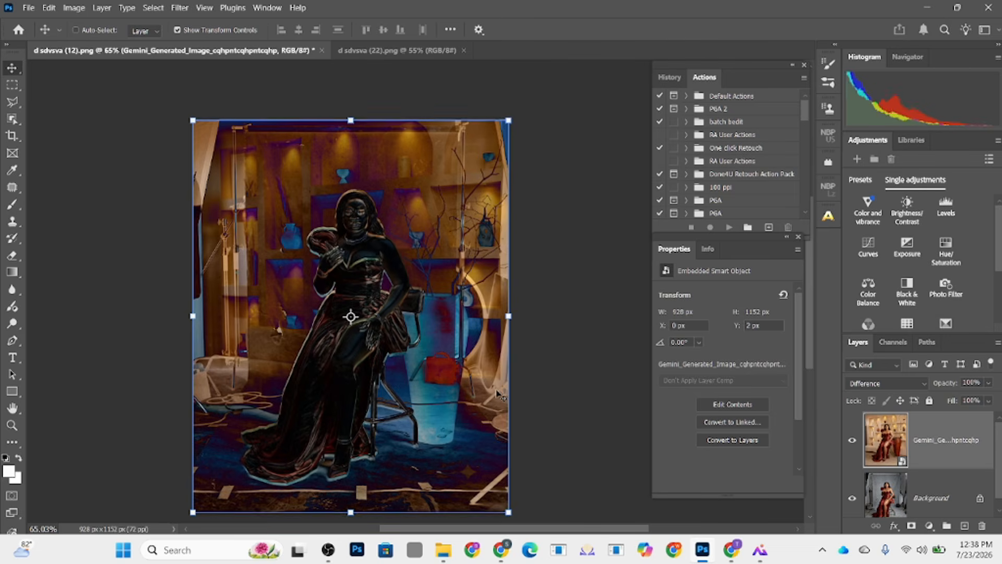
key(Up)
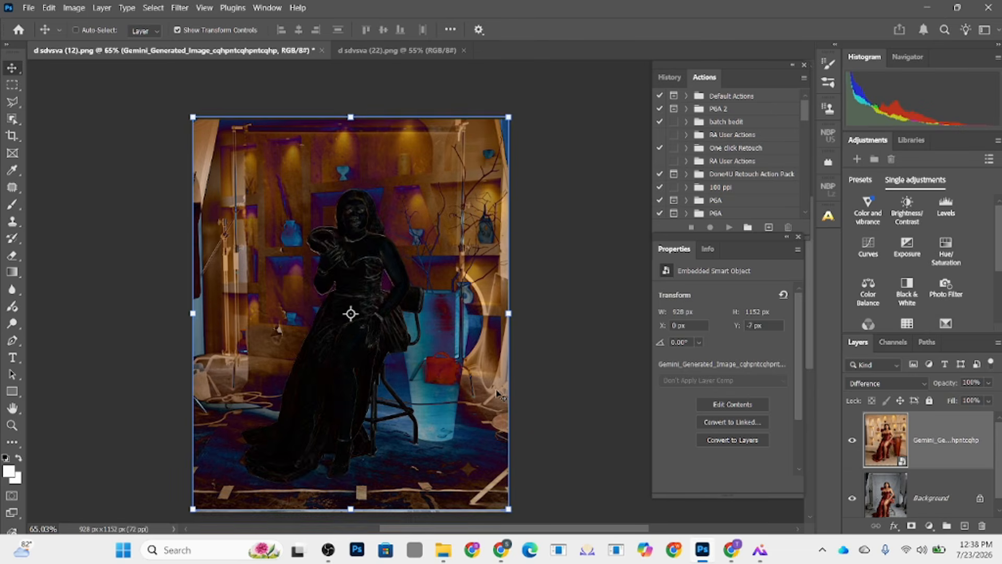
Step: Fine-tune the generated layer's position to X -1 px, Y -5 px and return its blend mode to Normal
key(Left)
key(Left)
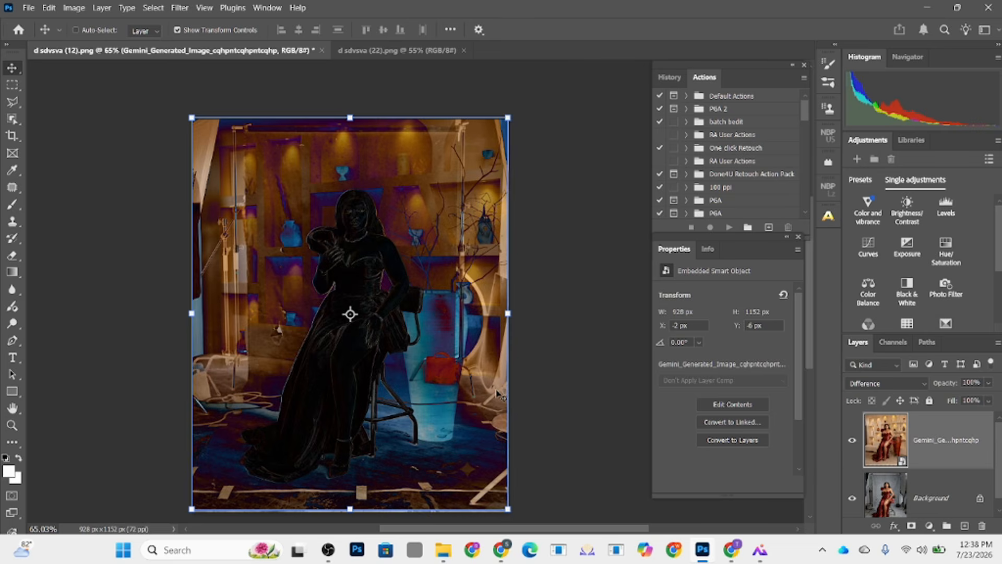
key(Right)
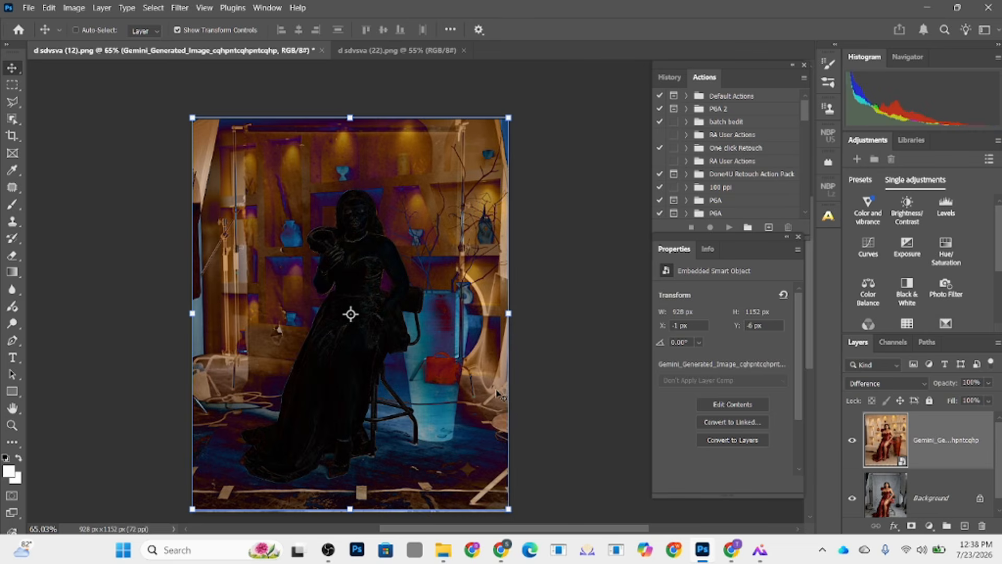
key(Down)
key(Down)
key(Up)
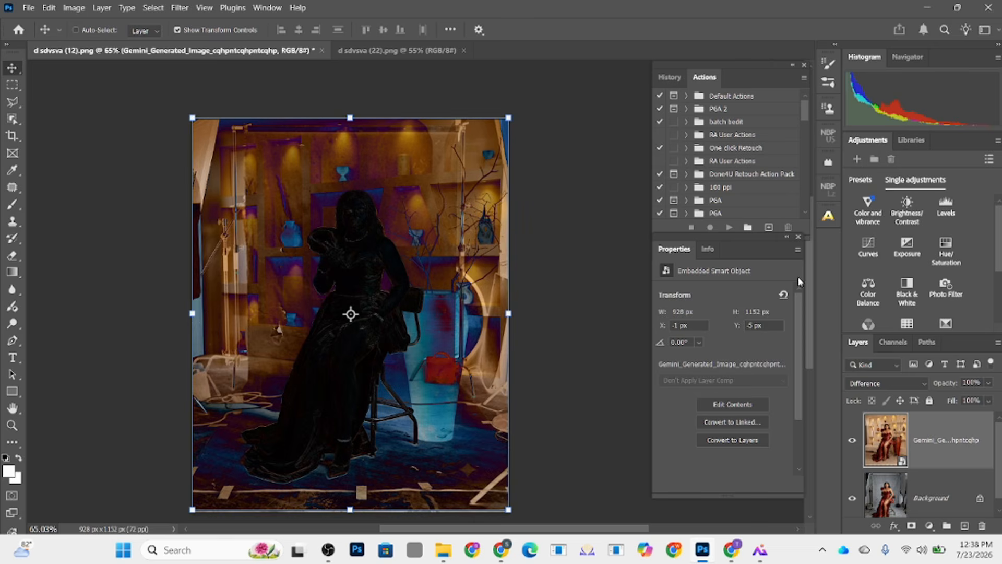
click(884, 385)
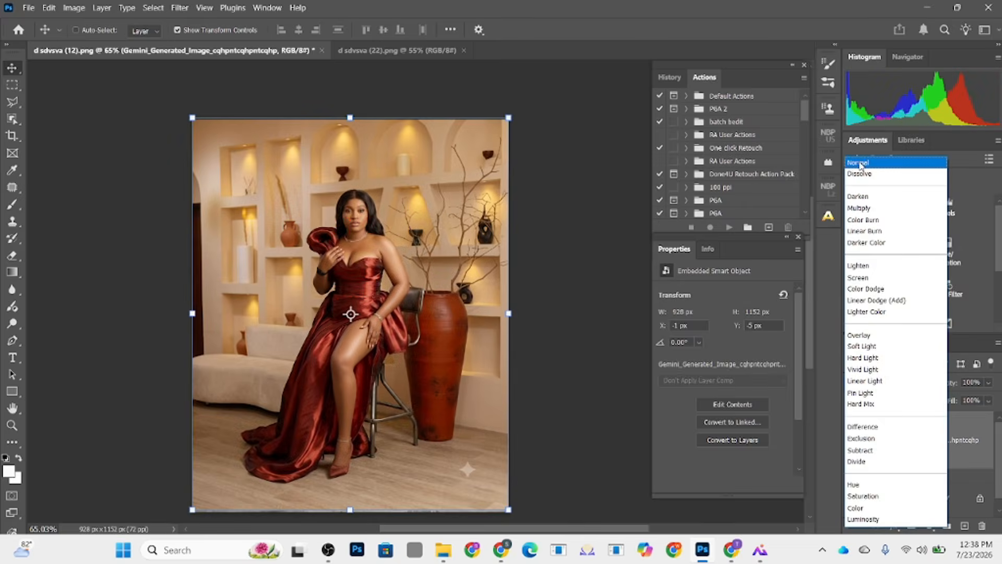
click(861, 163)
Step: Check the alignment of the generated layer against the original photo by repeatedly hiding and showing it
click(853, 442)
click(852, 442)
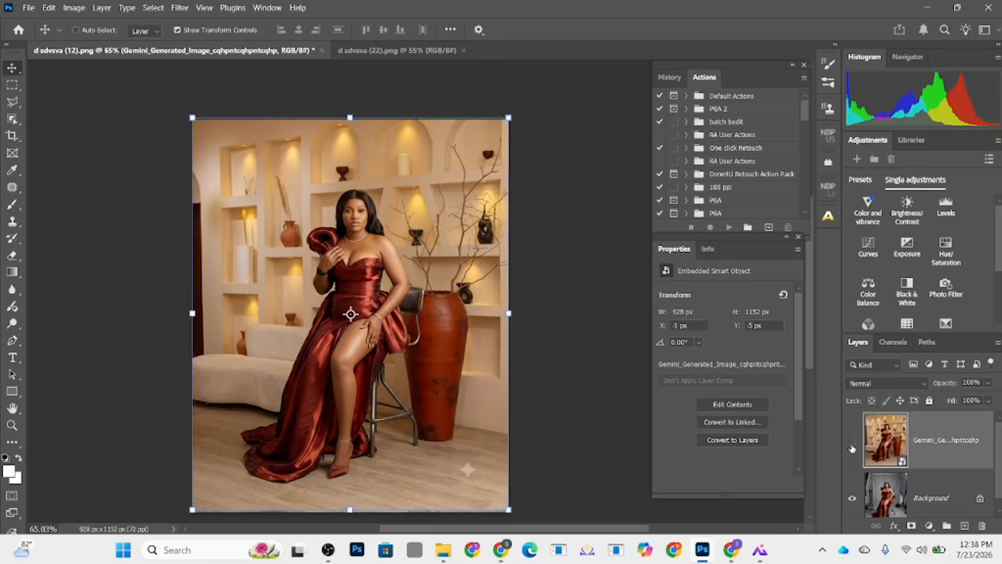
click(852, 443)
click(852, 448)
click(852, 448)
click(852, 448)
click(852, 448)
click(852, 448)
click(852, 448)
click(853, 448)
click(853, 448)
click(852, 448)
click(852, 448)
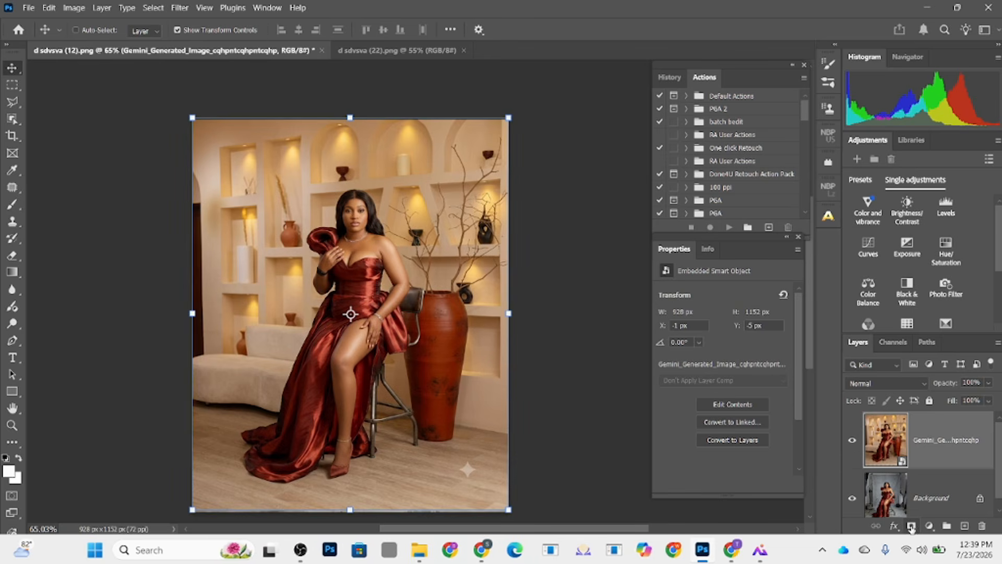
Step: Add a mask to the generated layer and paint black over the face, raised hand and neck with an 80 px brush to reveal the original
key(b)
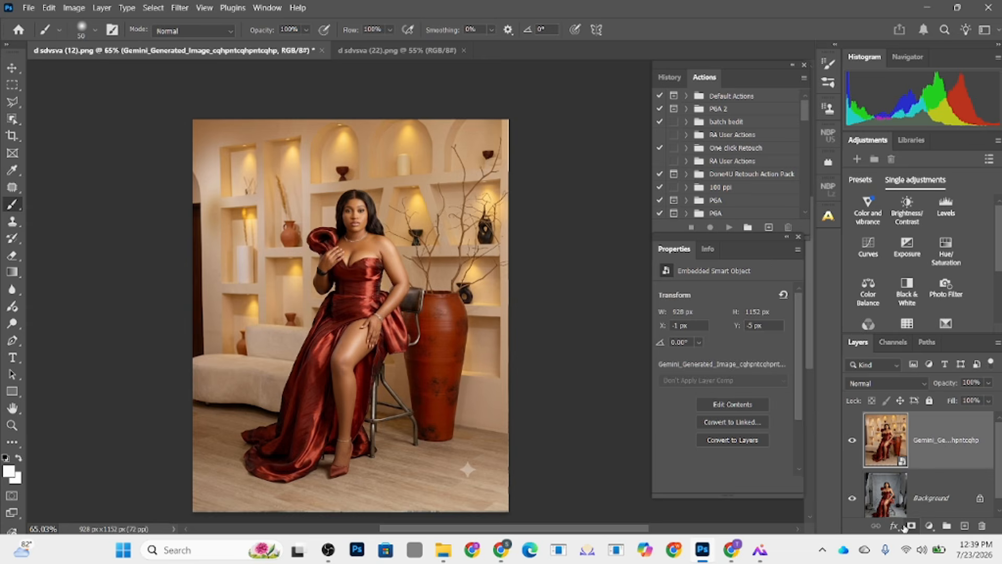
click(907, 526)
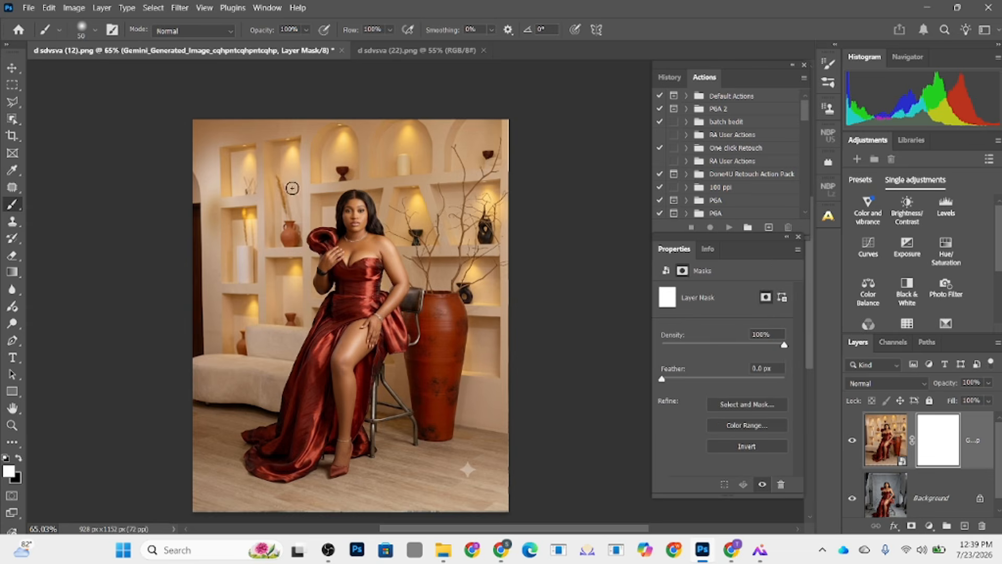
scroll(292, 188, up, 5)
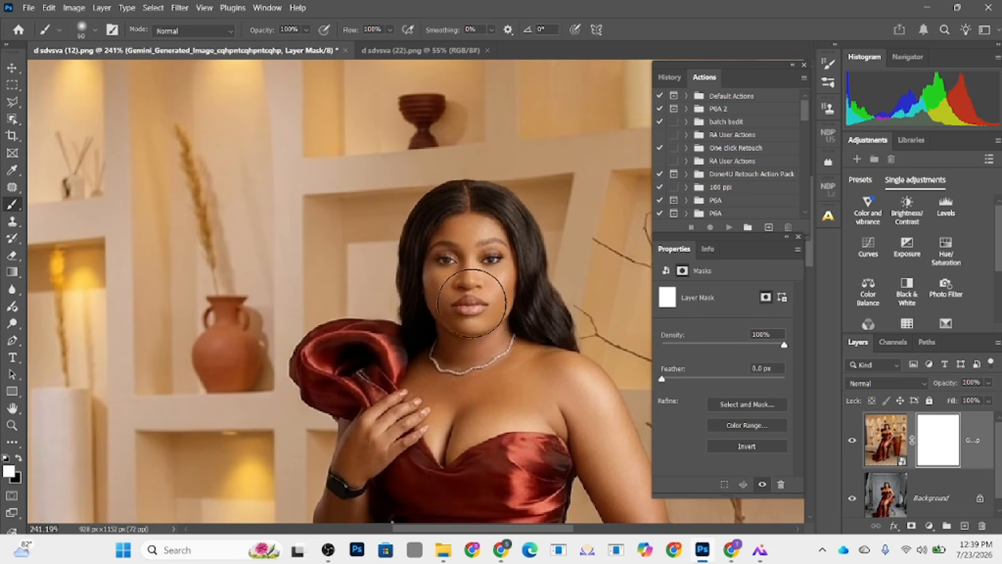
key(bracketright)
key(x)
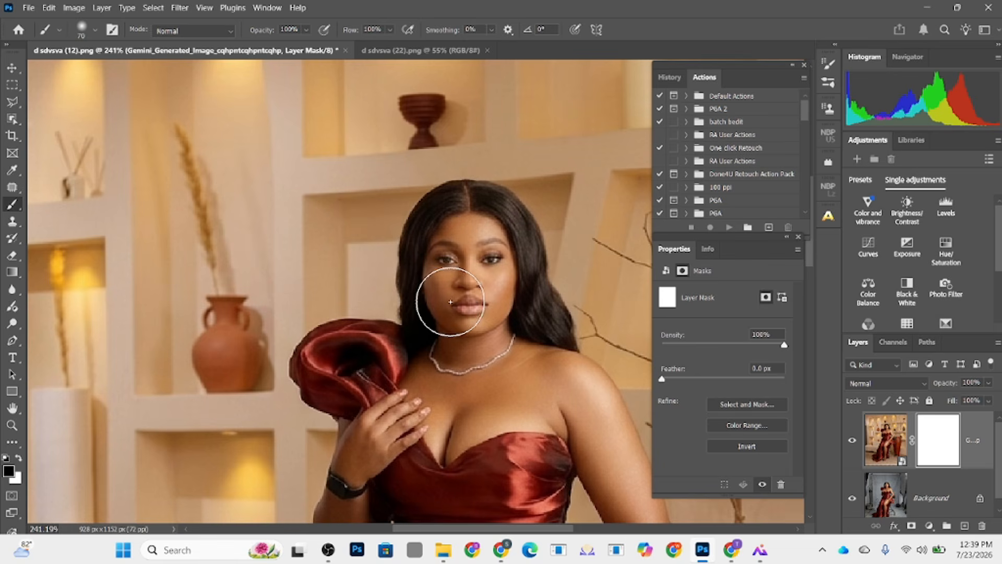
scroll(443, 264, down, 2)
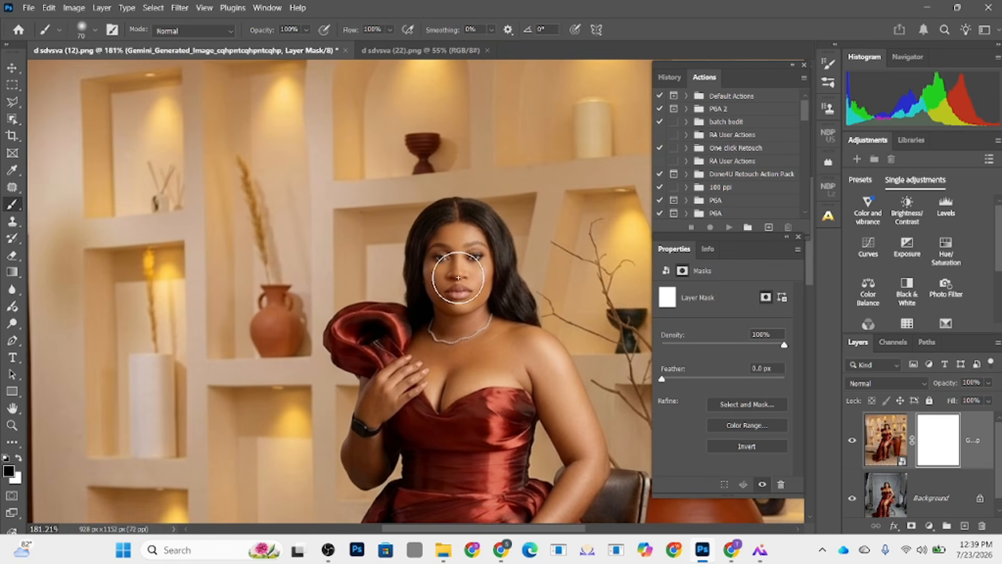
scroll(457, 278, down, 1)
key(bracketright)
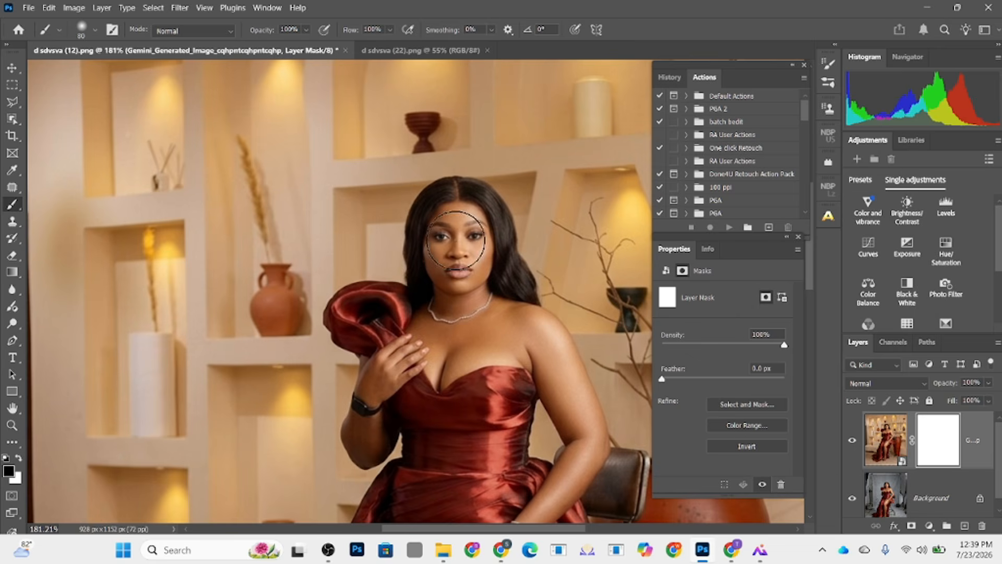
mouse_move(455, 240)
mouse_down()
mouse_move(459, 314)
mouse_move(449, 323)
mouse_move(456, 259)
mouse_move(458, 270)
mouse_up()
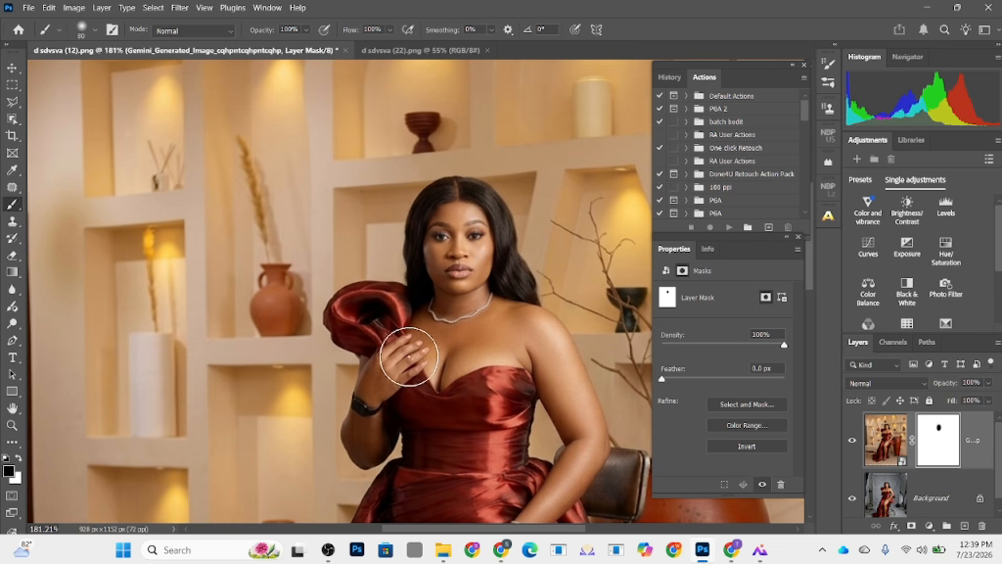
mouse_move(409, 357)
mouse_down()
mouse_move(425, 358)
mouse_move(410, 350)
mouse_move(431, 321)
mouse_up()
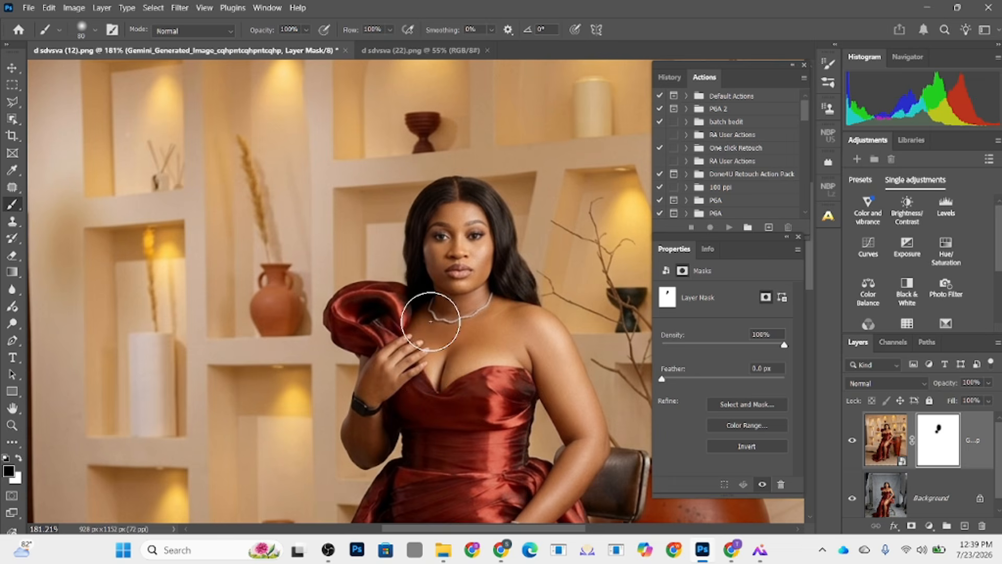
Step: Flatten the image and remove the sparkle mark from the wooden floor with a 78 px Clone Stamp
scroll(425, 226, down, 8)
drag(444, 481, 455, 364)
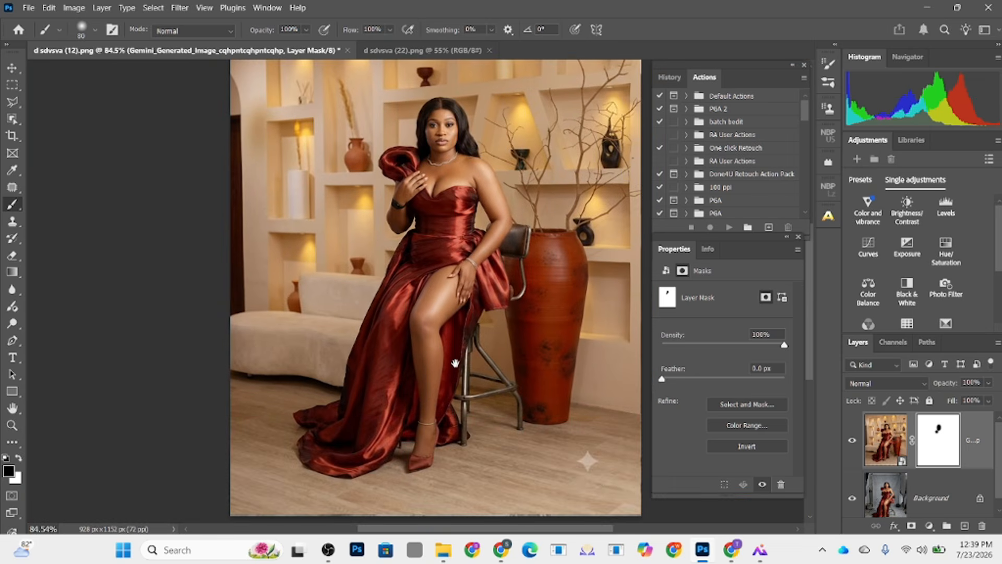
scroll(506, 493, down, 2)
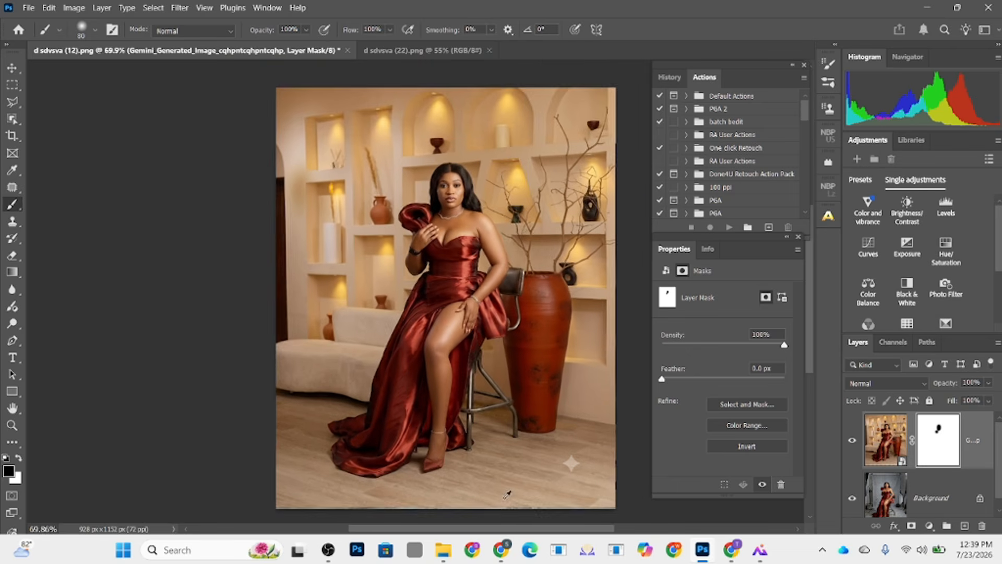
scroll(506, 493, down, 2)
right_click(939, 492)
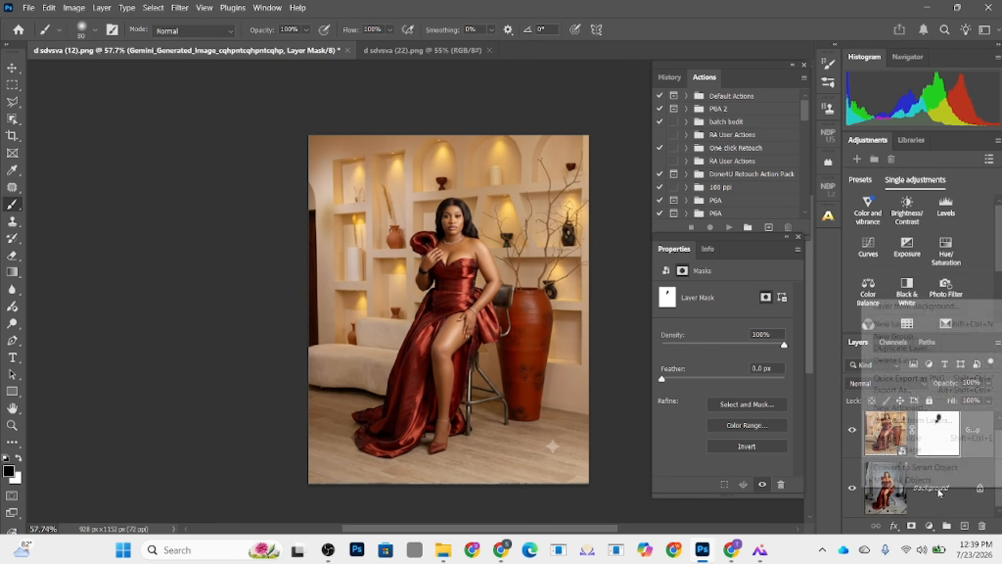
click(924, 508)
key(s)
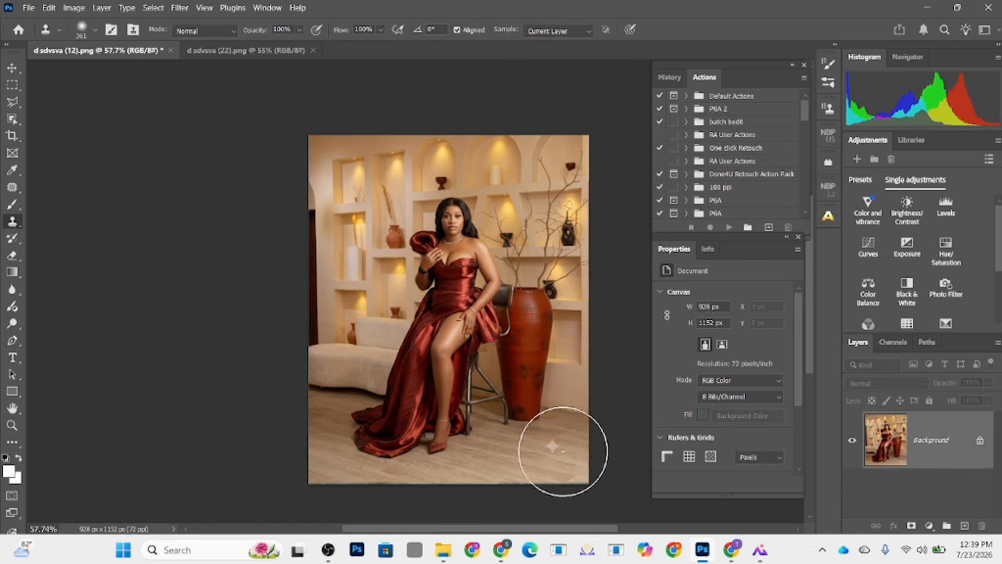
mouse_move(541, 454)
mouse_down()
mouse_move(487, 449)
mouse_move(496, 447)
mouse_up()
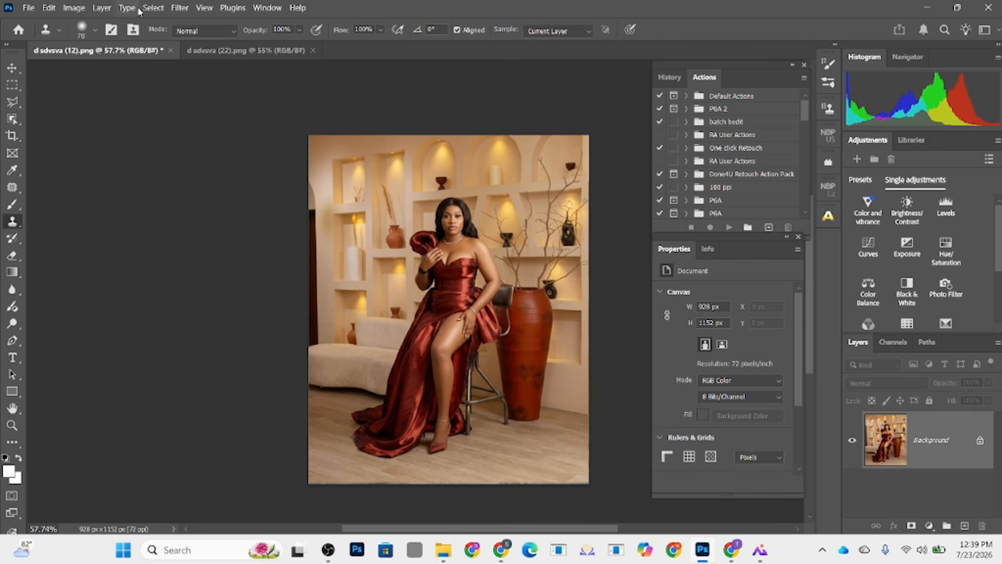
Step: Start the Camera Raw Filter and set Contrast to +26, Highlights to +17 and Shadows to +9
click(180, 8)
click(225, 102)
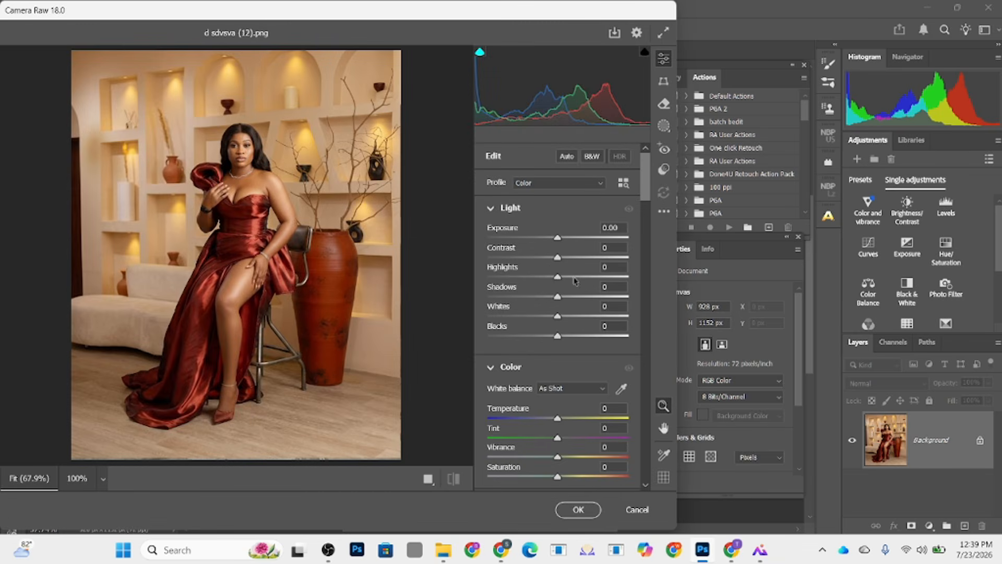
mouse_move(574, 281)
mouse_down()
mouse_move(590, 277)
mouse_move(543, 285)
mouse_move(585, 277)
mouse_move(570, 279)
mouse_move(576, 261)
mouse_up()
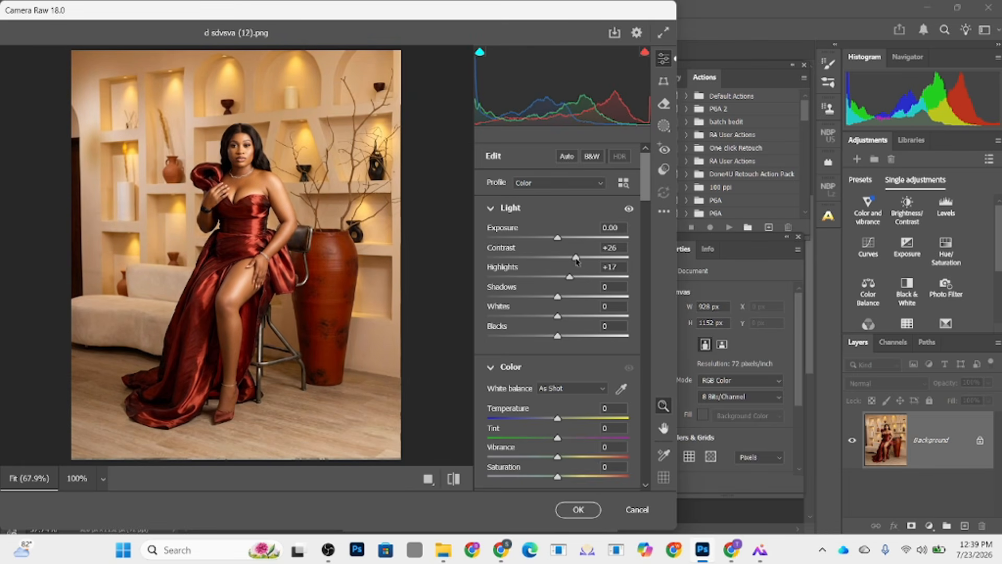
drag(568, 296, 564, 297)
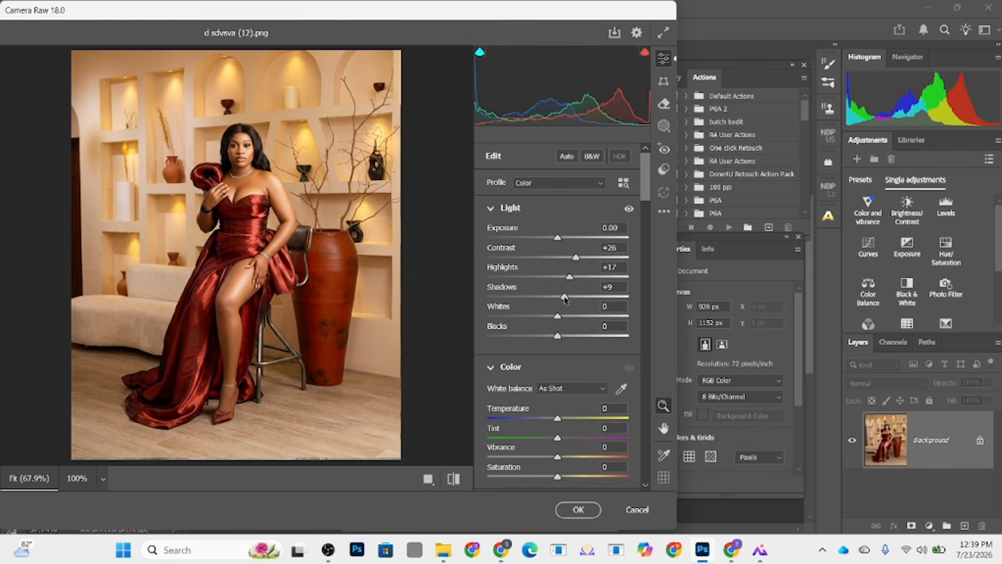
Step: Set Vibrance to +33, Exposure to -0.15, Tint to +5 and Temperature to +2, and apply the Camera Raw adjustments
click(582, 457)
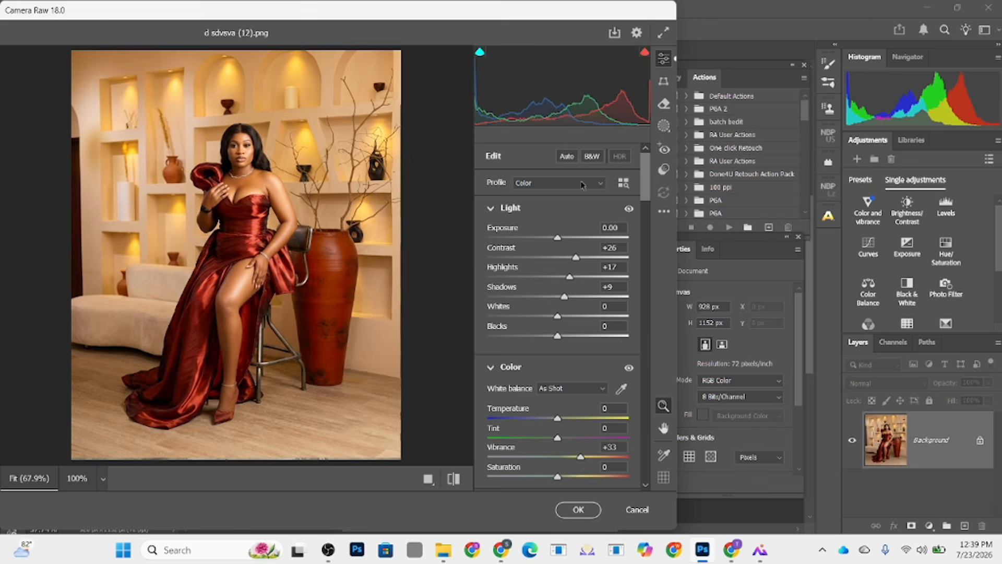
drag(557, 238, 555, 238)
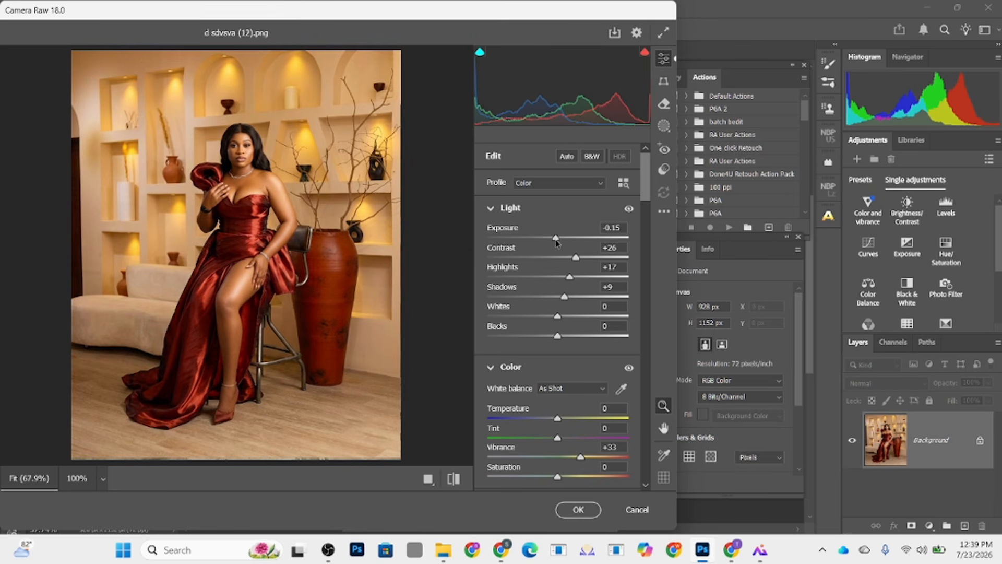
mouse_move(558, 433)
mouse_down()
mouse_move(568, 446)
mouse_move(557, 423)
mouse_up()
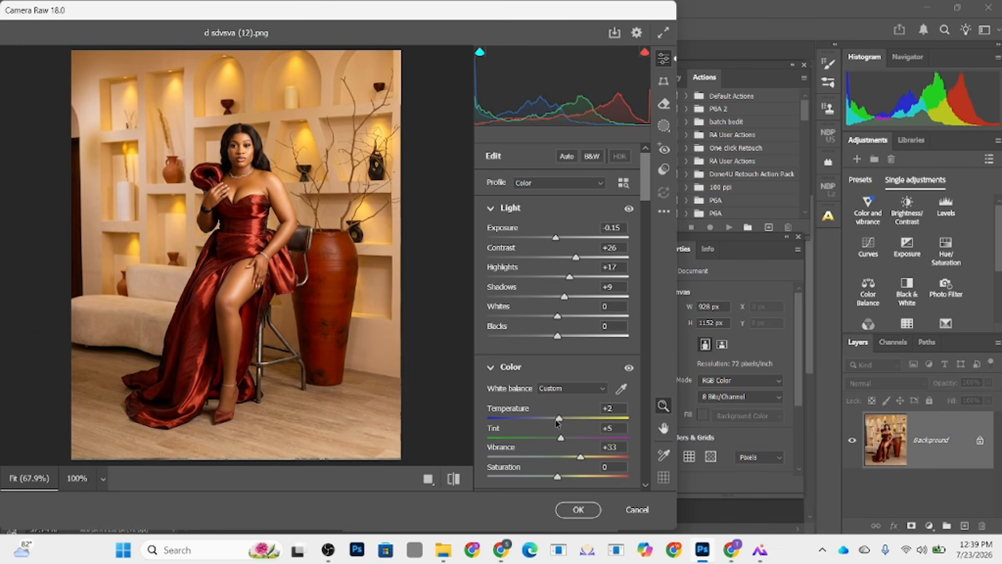
click(578, 509)
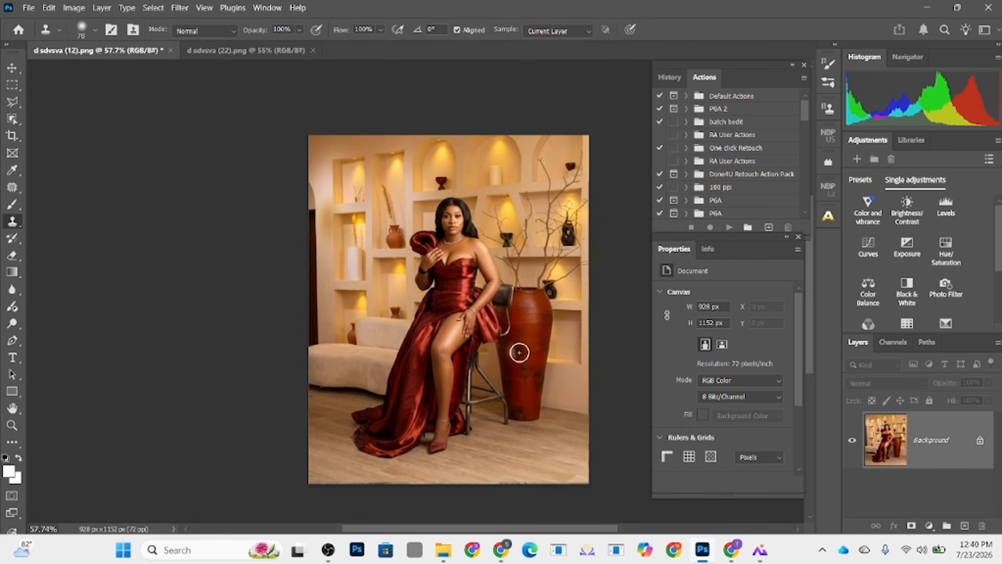
scroll(568, 319, up, 2)
scroll(447, 369, down, 1)
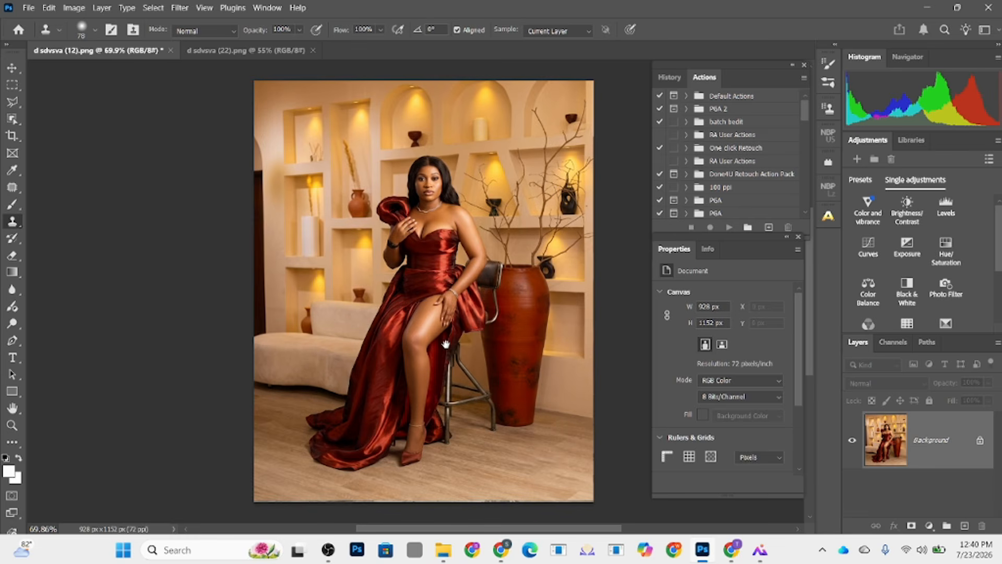